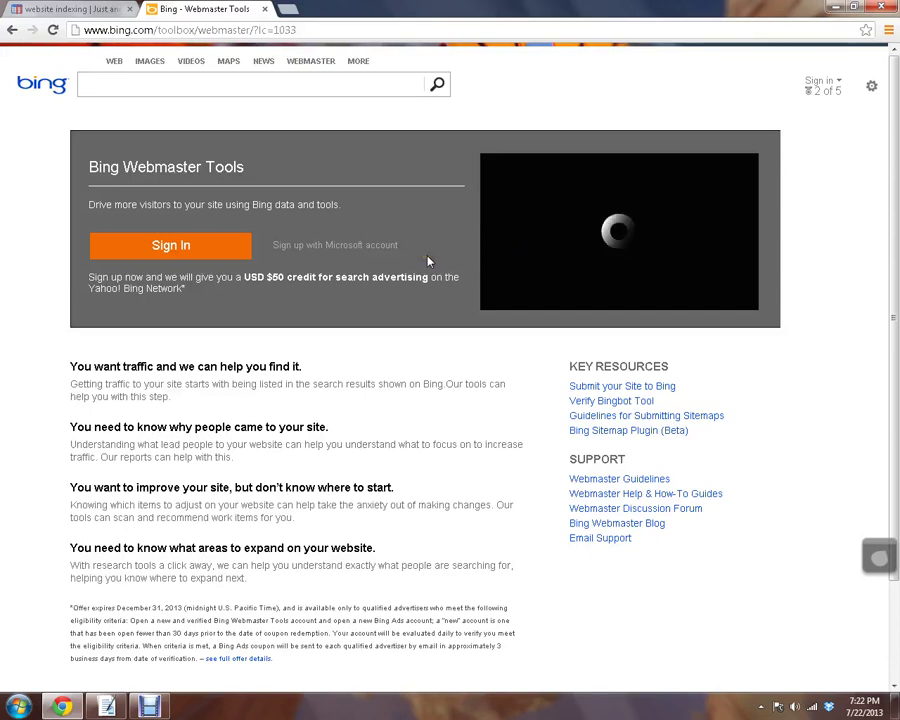
Step: Sign in to Bing Webmaster Tools with the Microsoft account's e-mail address and password
{"action": "left_click", "coordinate": [422, 244]}
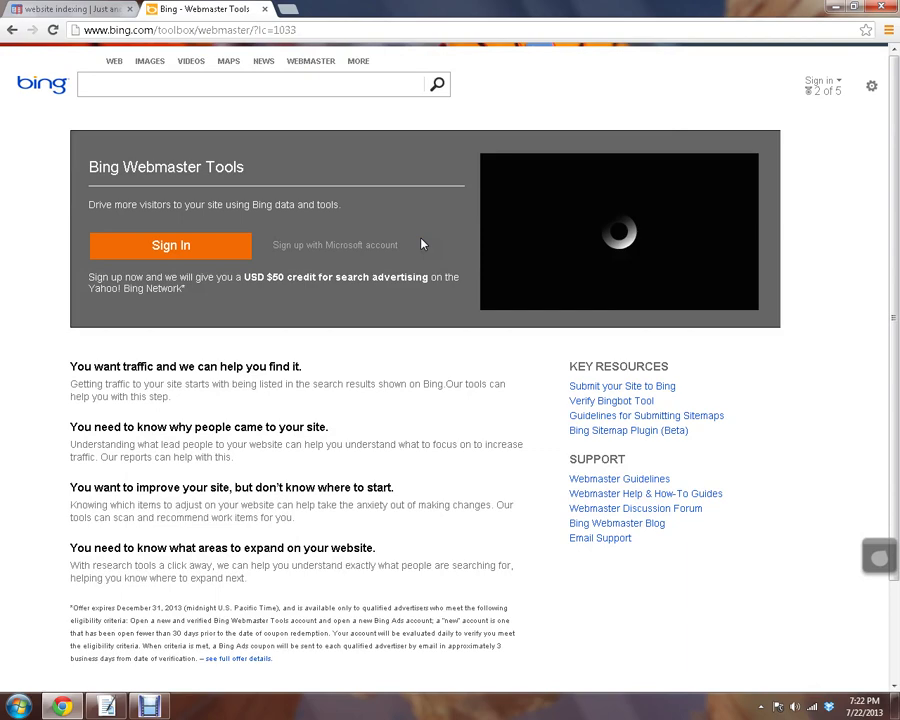
{"action": "left_click", "coordinate": [179, 247]}
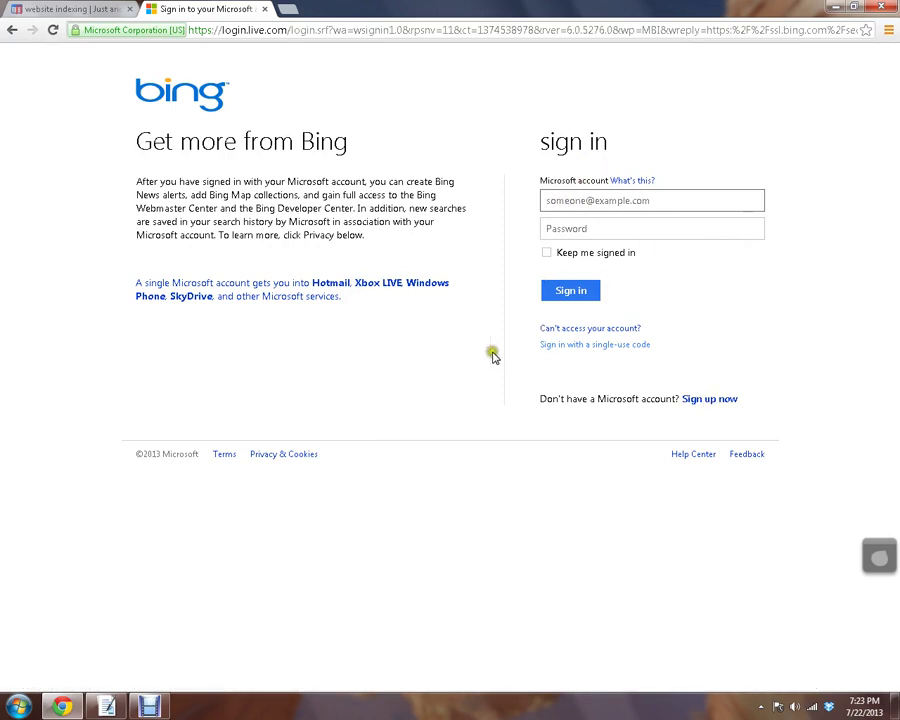
{"action": "left_click", "coordinate": [595, 201]}
{"action": "type", "text": "r"}
{"action": "left_click", "coordinate": [600, 218]}
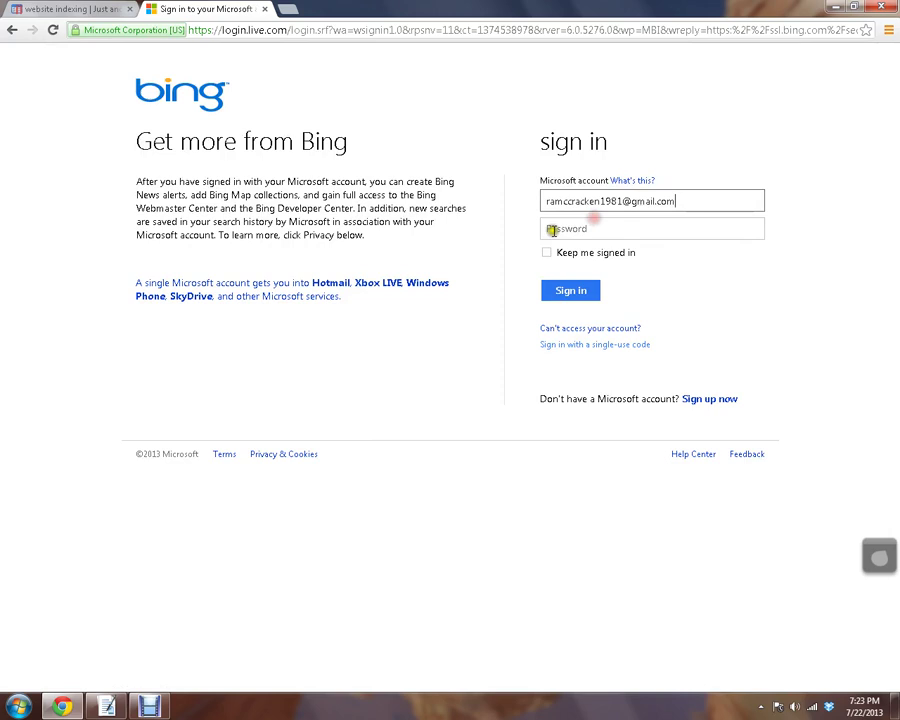
{"action": "left_click", "coordinate": [549, 231]}
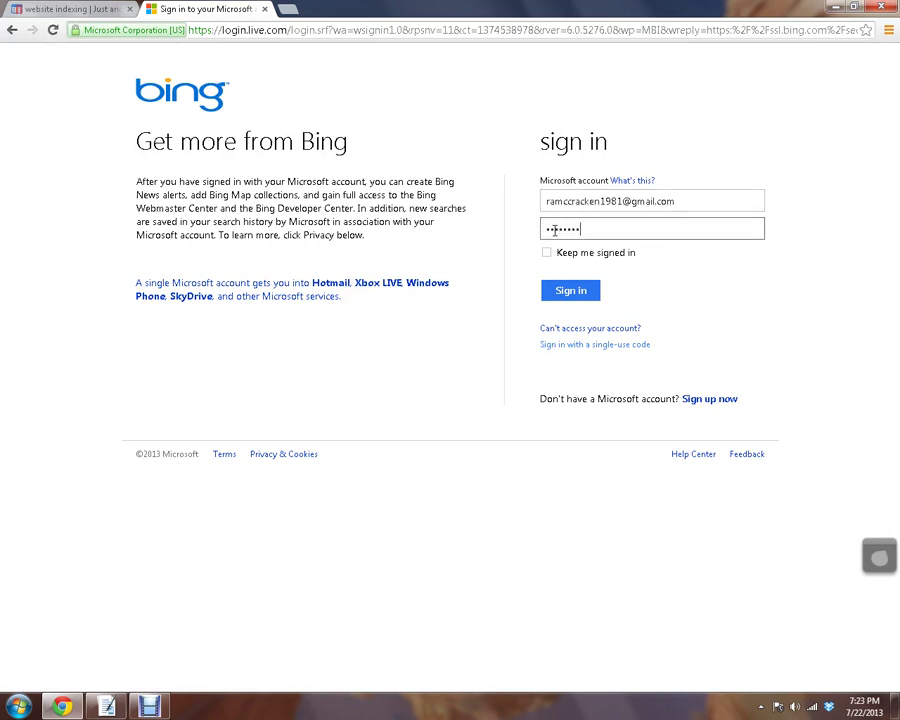
{"action": "left_click", "coordinate": [567, 295]}
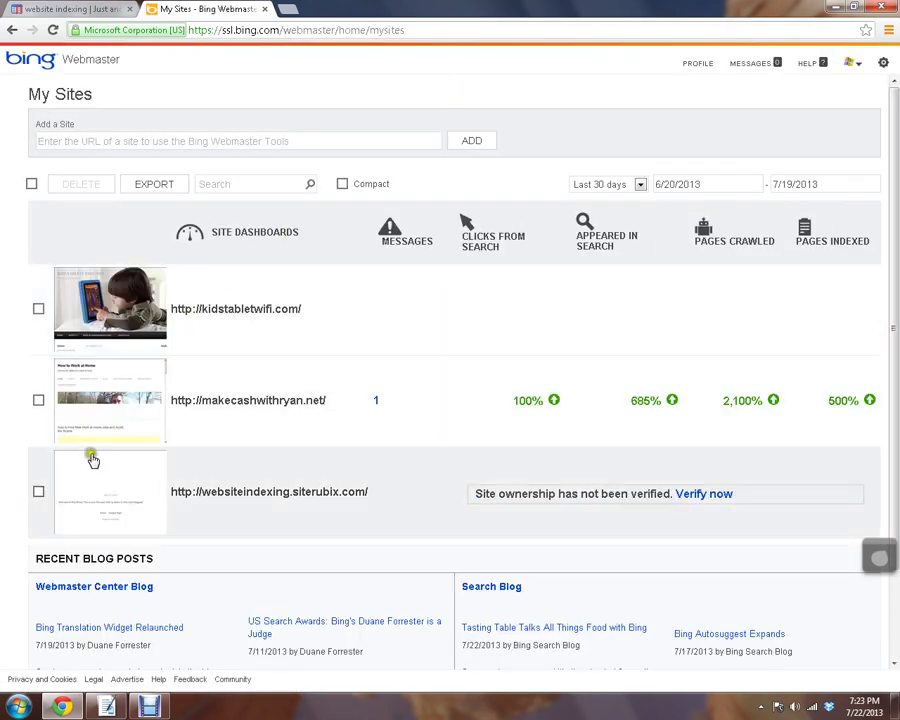
{"action": "left_click", "coordinate": [38, 491]}
{"action": "left_click", "coordinate": [82, 184]}
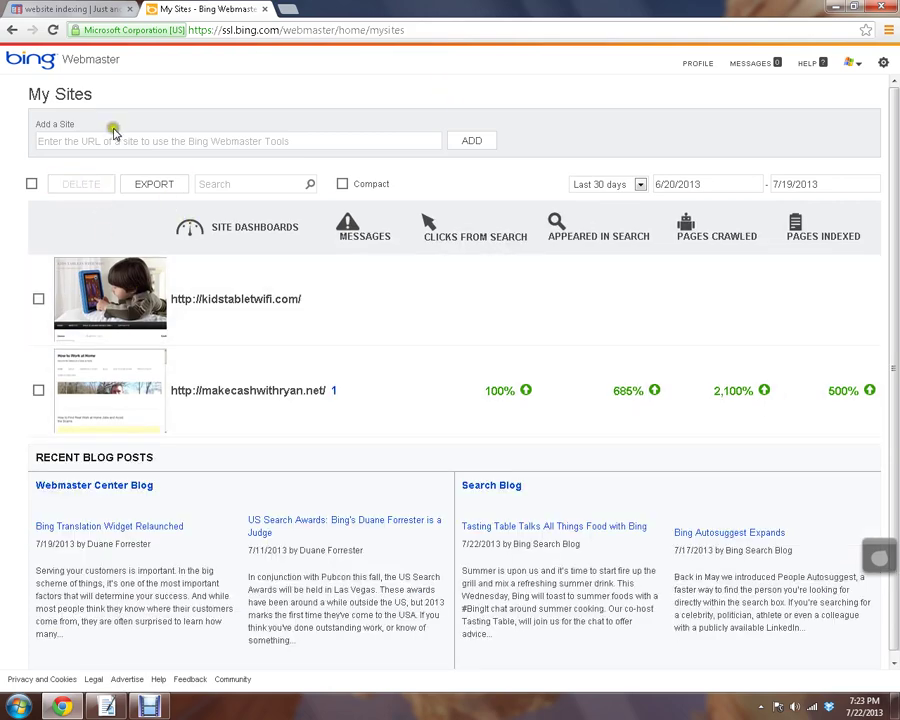
Step: Copy the WordPress site's address websiteindexing.siterubix.com and enter it as a new site in Bing Webmaster Tools
{"action": "left_click", "coordinate": [58, 9]}
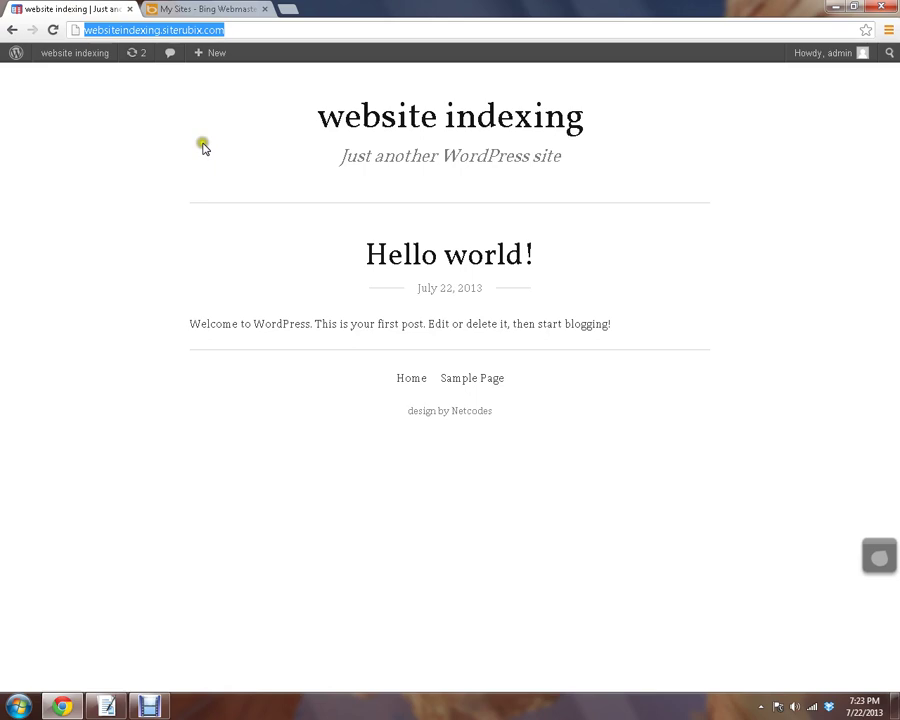
{"action": "right_click", "coordinate": [180, 30]}
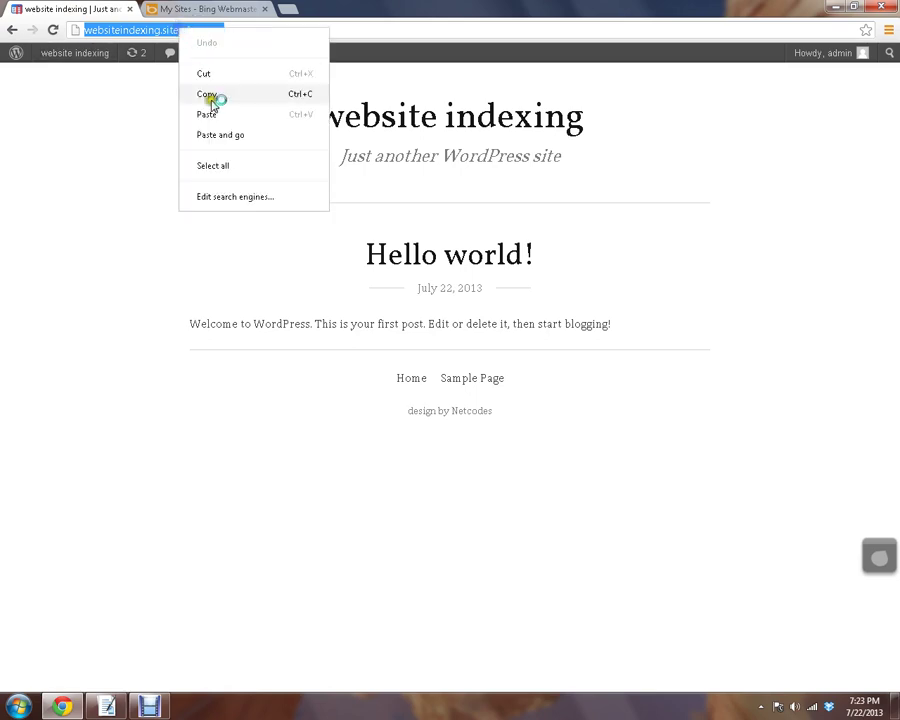
{"action": "left_click", "coordinate": [220, 94]}
{"action": "left_click", "coordinate": [208, 10]}
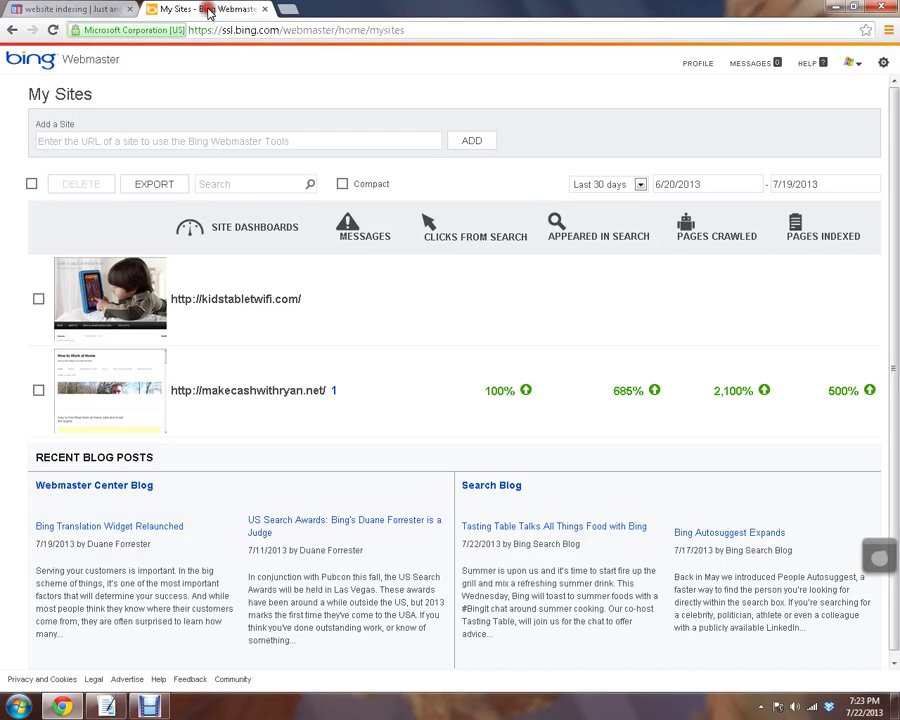
{"action": "left_click", "coordinate": [108, 142]}
{"action": "right_click", "coordinate": [100, 146]}
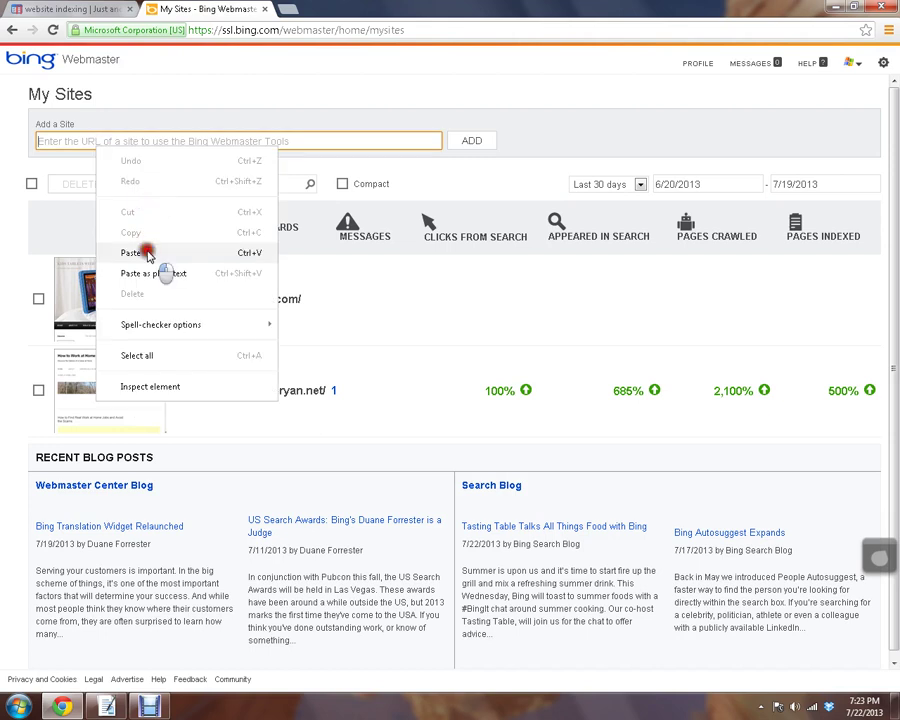
{"action": "left_click", "coordinate": [147, 253]}
{"action": "left_click", "coordinate": [476, 146]}
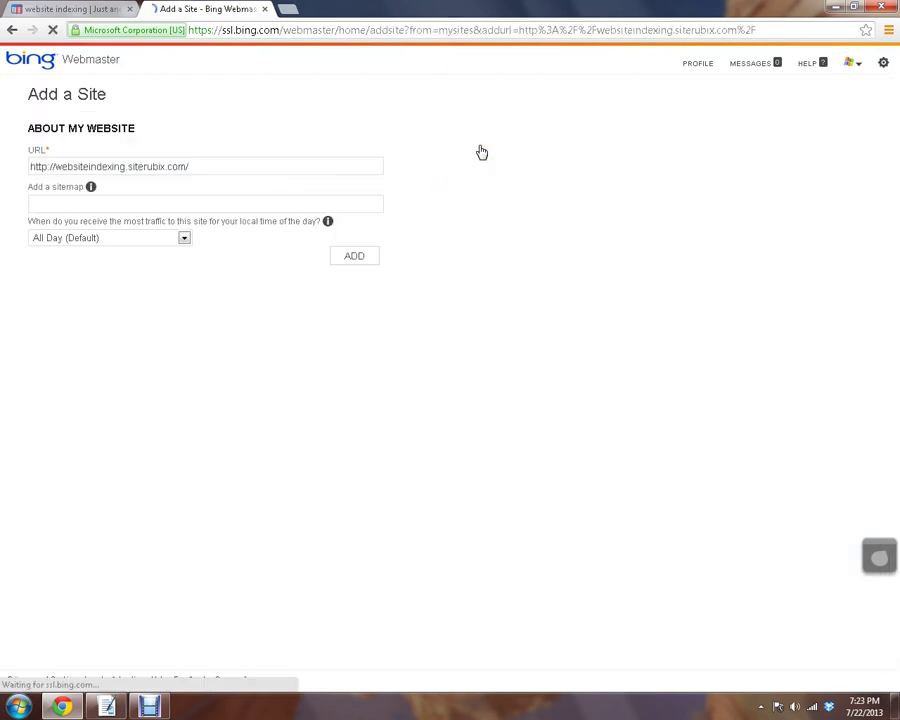
Step: Submit the new site with no sitemap and the traffic time kept at All Day (Default)
{"action": "left_click", "coordinate": [101, 204]}
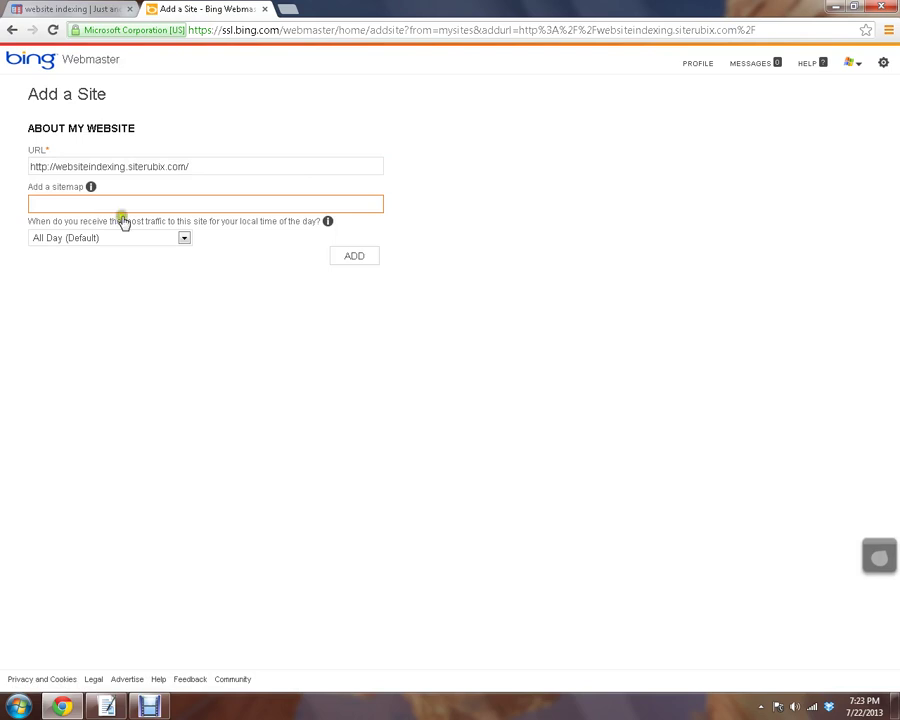
{"action": "left_click", "coordinate": [351, 258]}
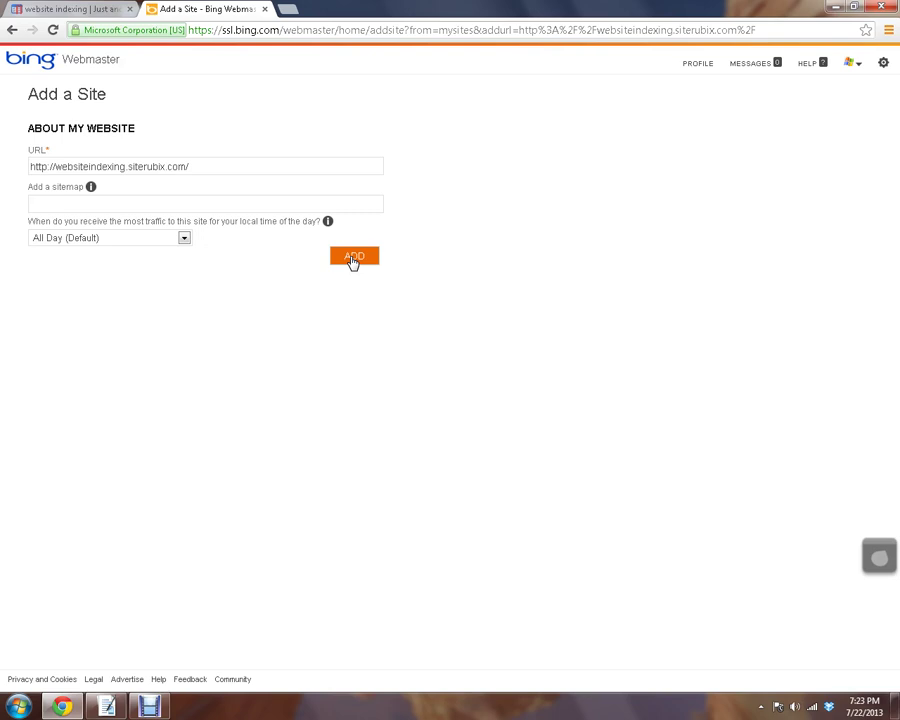
{"action": "left_click", "coordinate": [352, 260]}
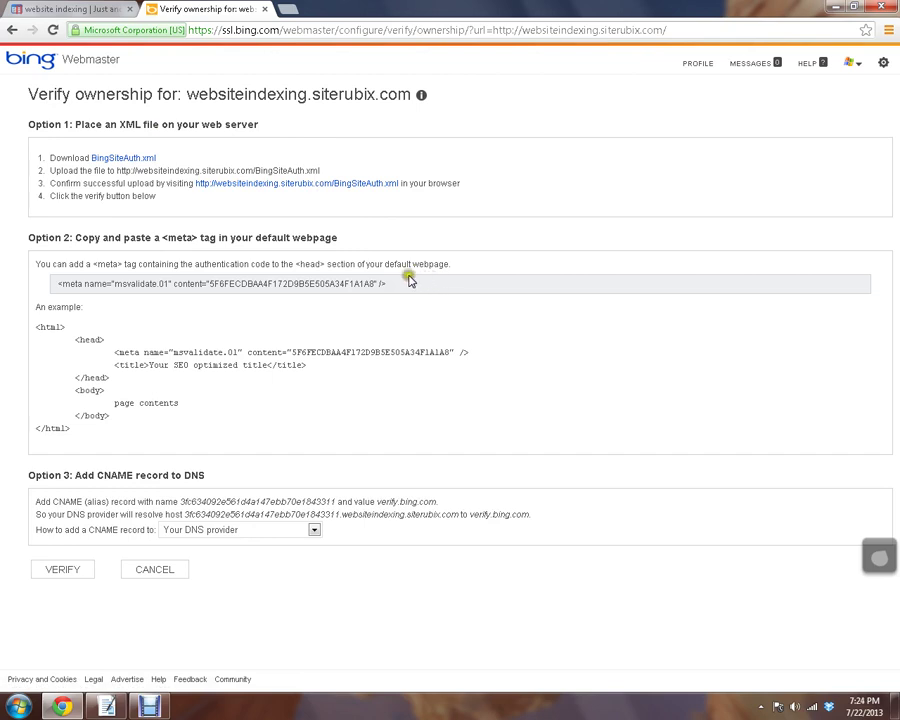
Step: Copy the msvalidate.01 meta tag offered under Option 2 for verifying site ownership
{"action": "left_click_drag", "start_coordinate": [390, 284], "coordinate": [58, 284]}
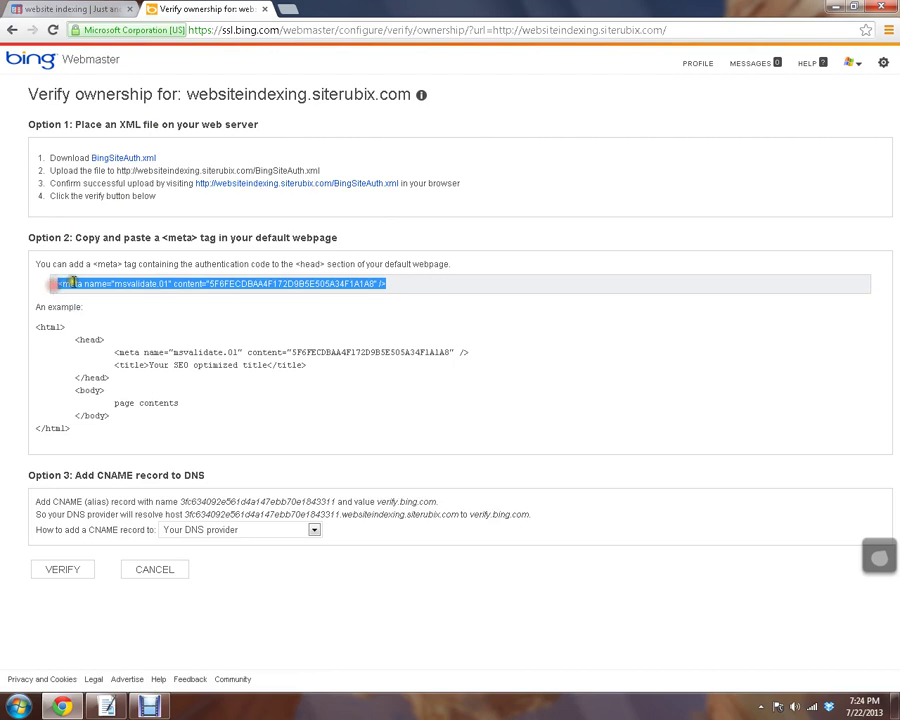
{"action": "right_click", "coordinate": [110, 286]}
{"action": "left_click", "coordinate": [120, 296]}
Step: Switch to the WordPress site's dashboard and open the theme's Header template (header.php) for editing
{"action": "left_click", "coordinate": [90, 7]}
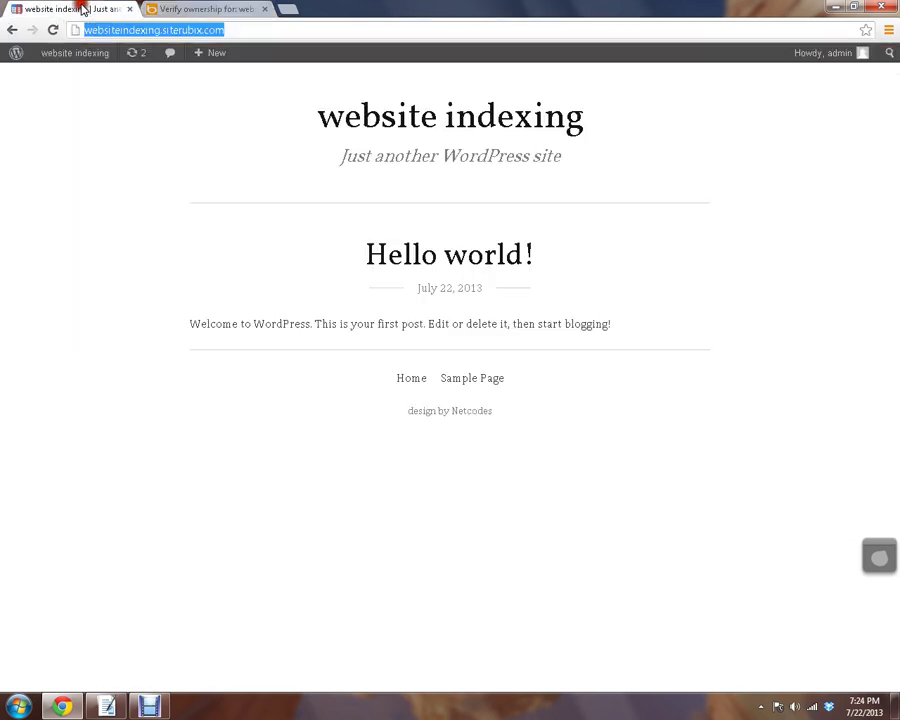
{"action": "left_click", "coordinate": [76, 55]}
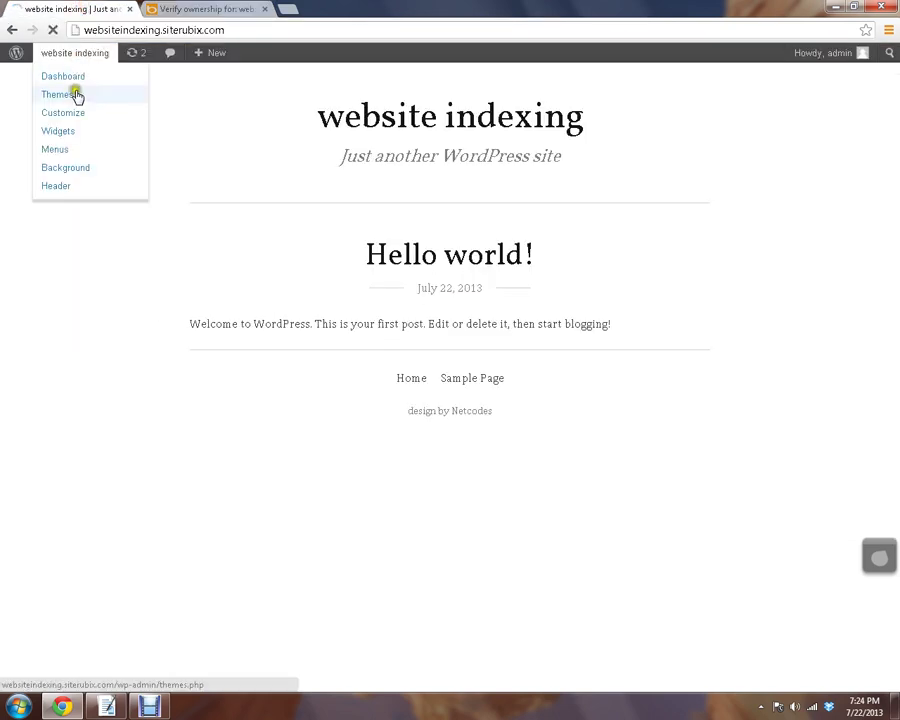
{"action": "left_click", "coordinate": [70, 75]}
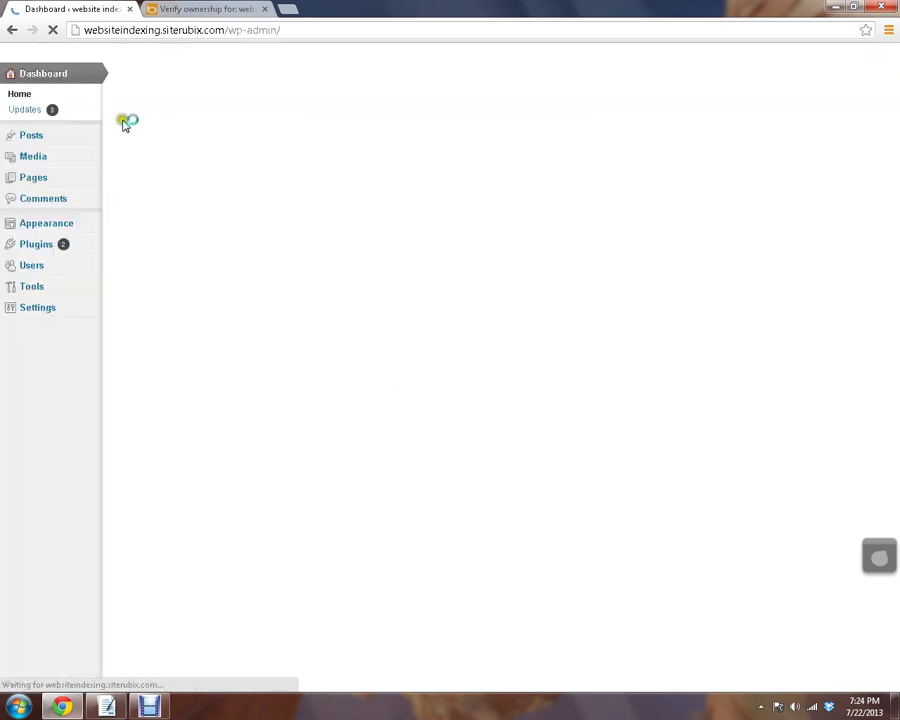
{"action": "mouse_move", "coordinate": [74, 227]}
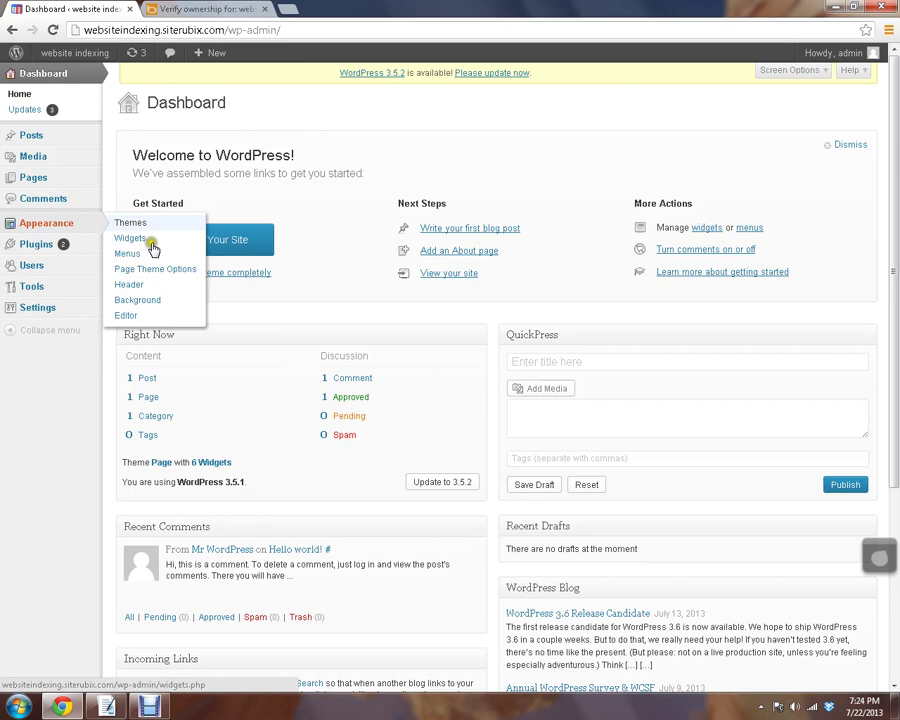
{"action": "left_click", "coordinate": [126, 315]}
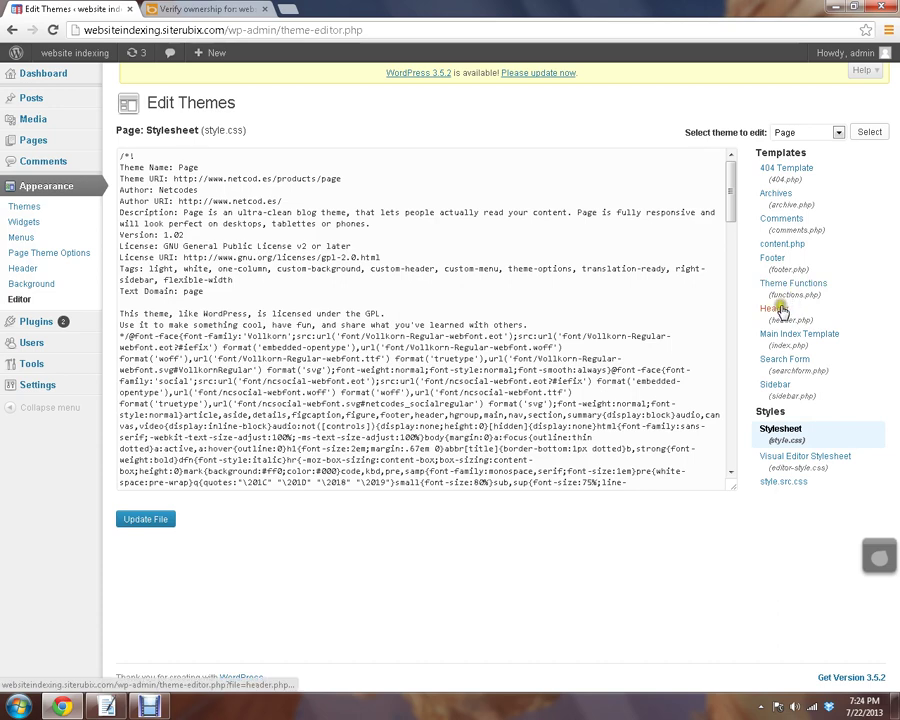
{"action": "left_click", "coordinate": [780, 310]}
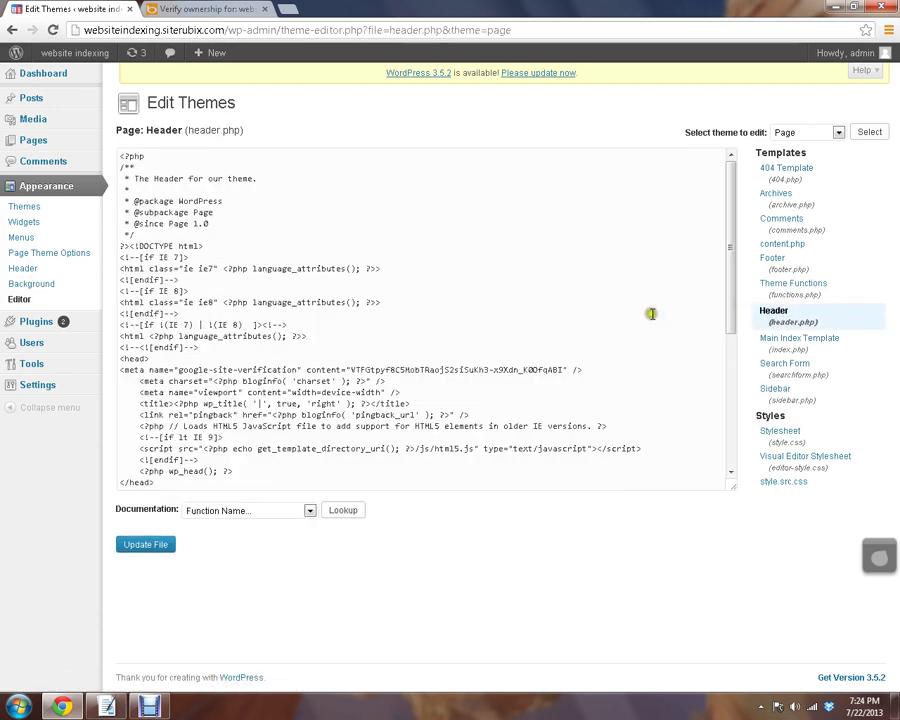
Step: Paste the copied Bing verification meta tag on a new line directly below the opening <head> tag
{"action": "left_click", "coordinate": [153, 358]}
{"action": "key", "text": "Return"}
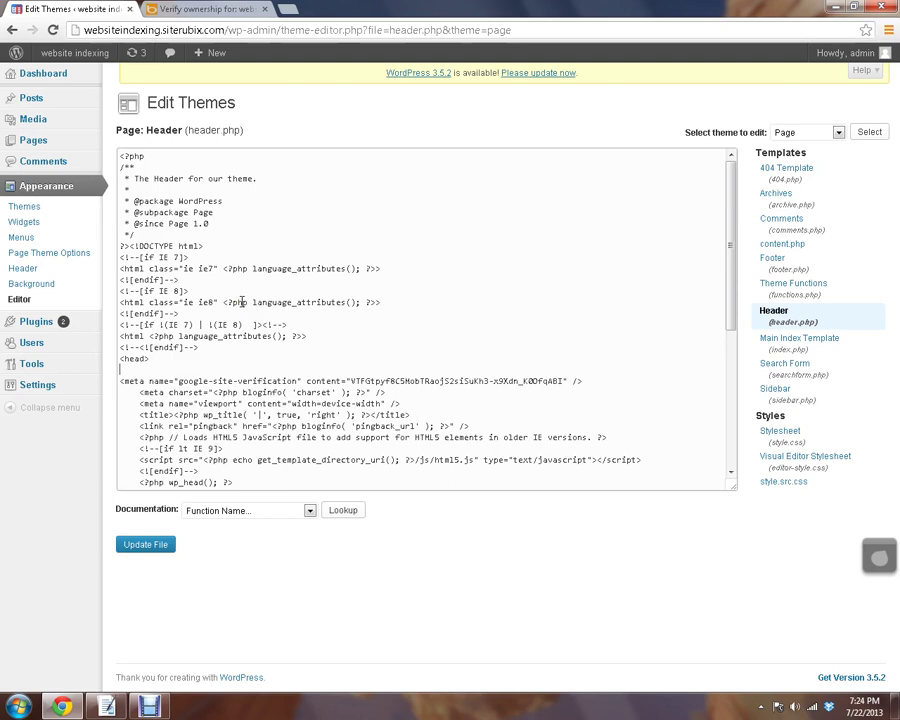
{"action": "left_click", "coordinate": [157, 377]}
{"action": "right_click", "coordinate": [137, 372]}
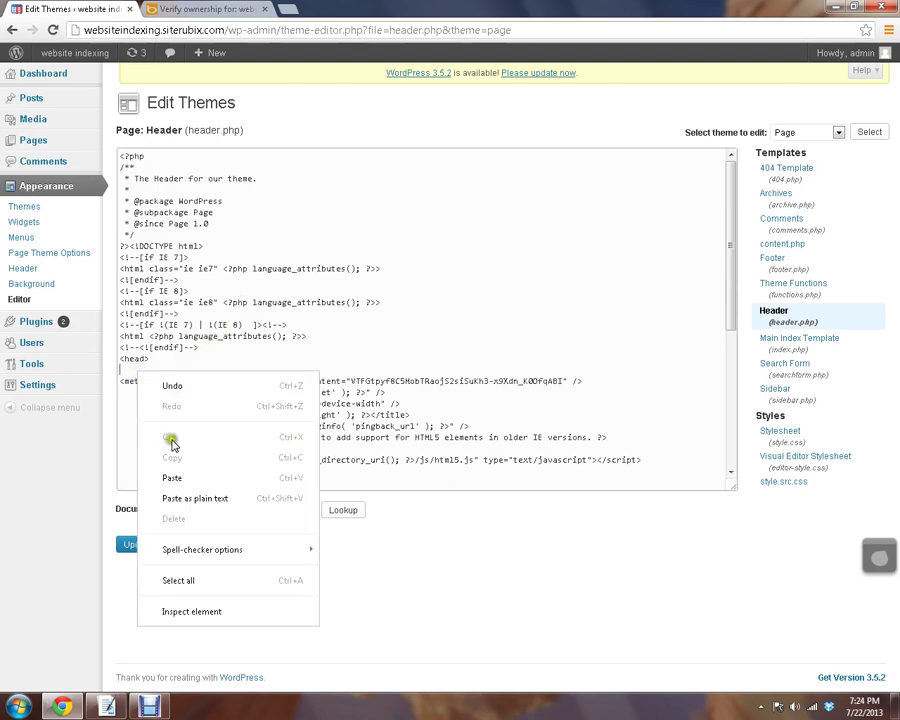
{"action": "left_click", "coordinate": [172, 478]}
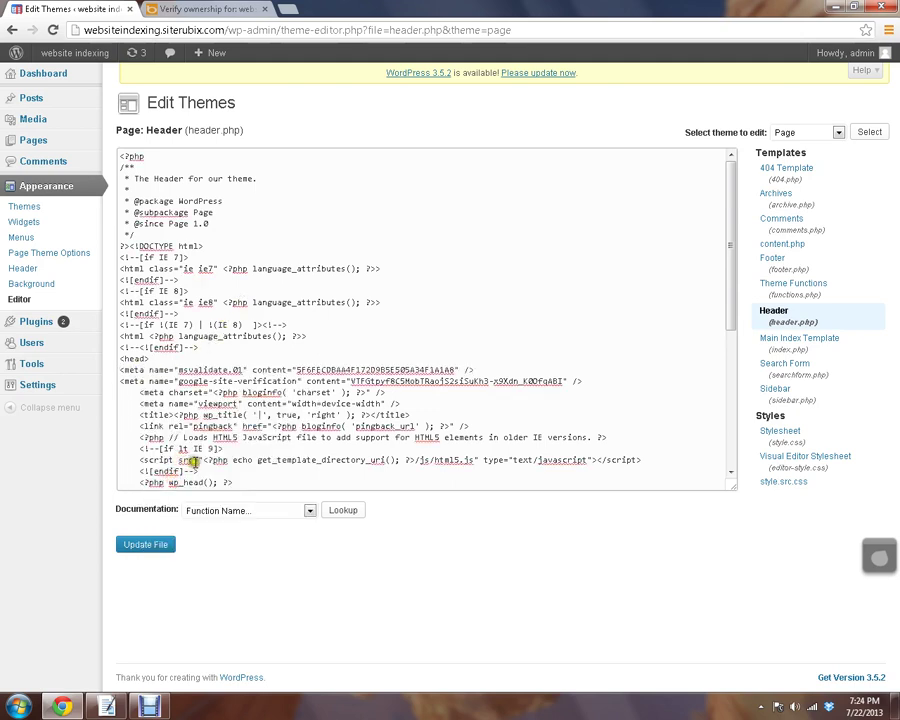
Step: Check that the pasted tag lies between the <head> and </head> tags, and save header.php
{"action": "left_click", "coordinate": [155, 544]}
{"action": "scroll", "coordinate": [186, 400], "scroll_direction": "down", "scroll_amount": 3}
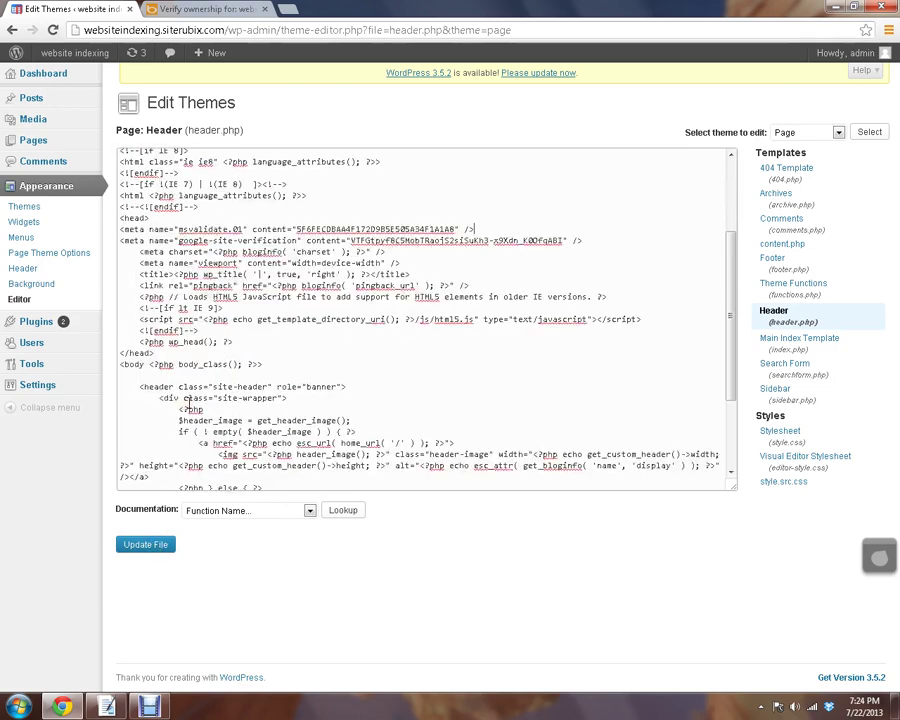
{"action": "scroll", "coordinate": [185, 408], "scroll_direction": "up", "scroll_amount": 2}
{"action": "left_click_drag", "start_coordinate": [152, 288], "coordinate": [120, 288]}
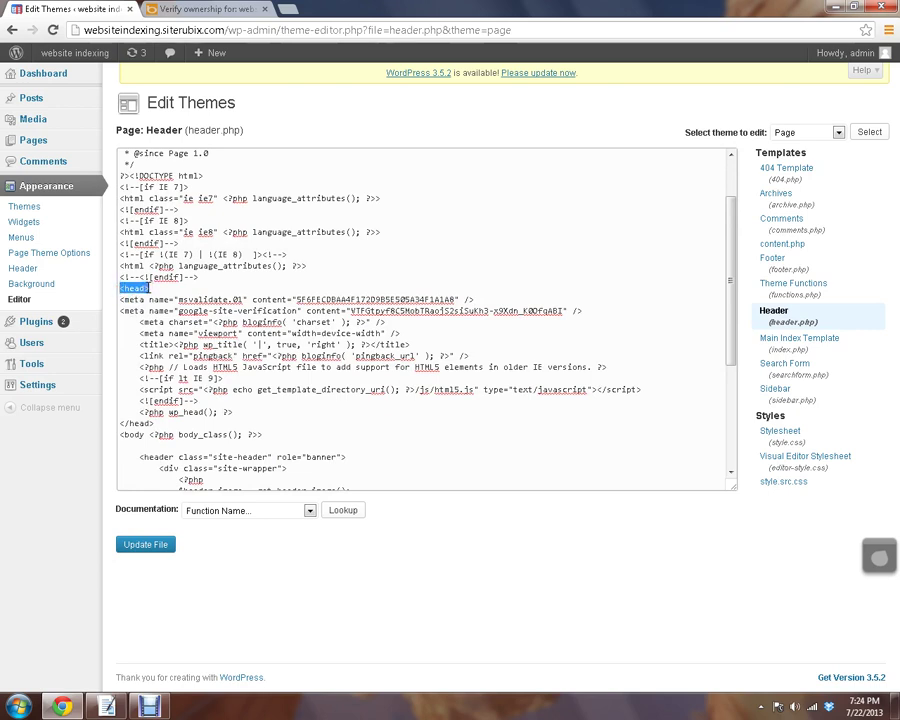
{"action": "mouse_move", "coordinate": [155, 423]}
{"action": "left_mouse_down"}
{"action": "mouse_move", "coordinate": [100, 425]}
{"action": "mouse_move", "coordinate": [104, 417]}
{"action": "left_mouse_up"}
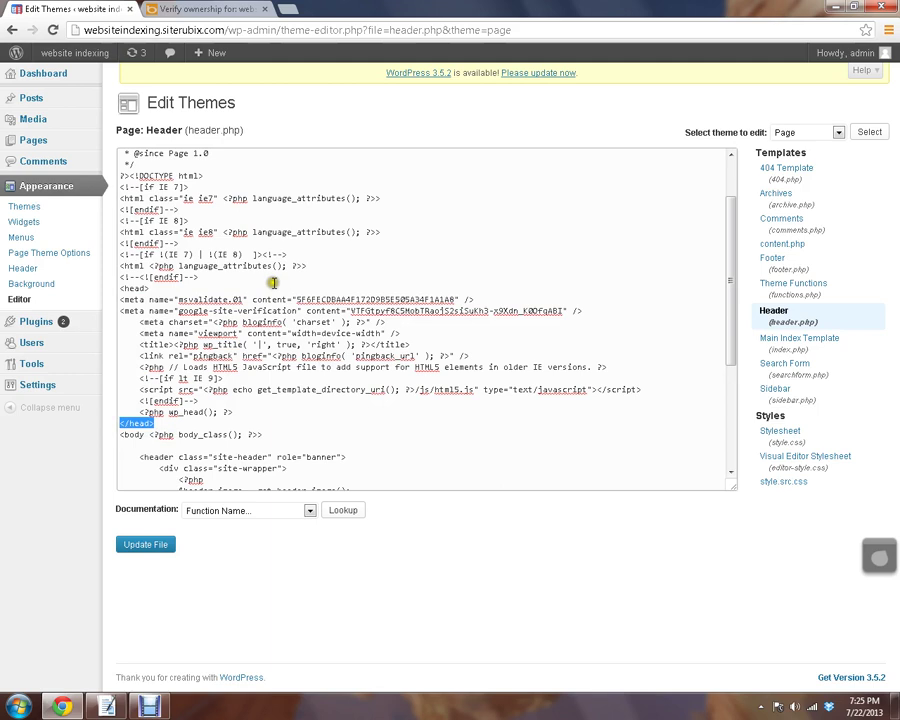
{"action": "left_click", "coordinate": [140, 546]}
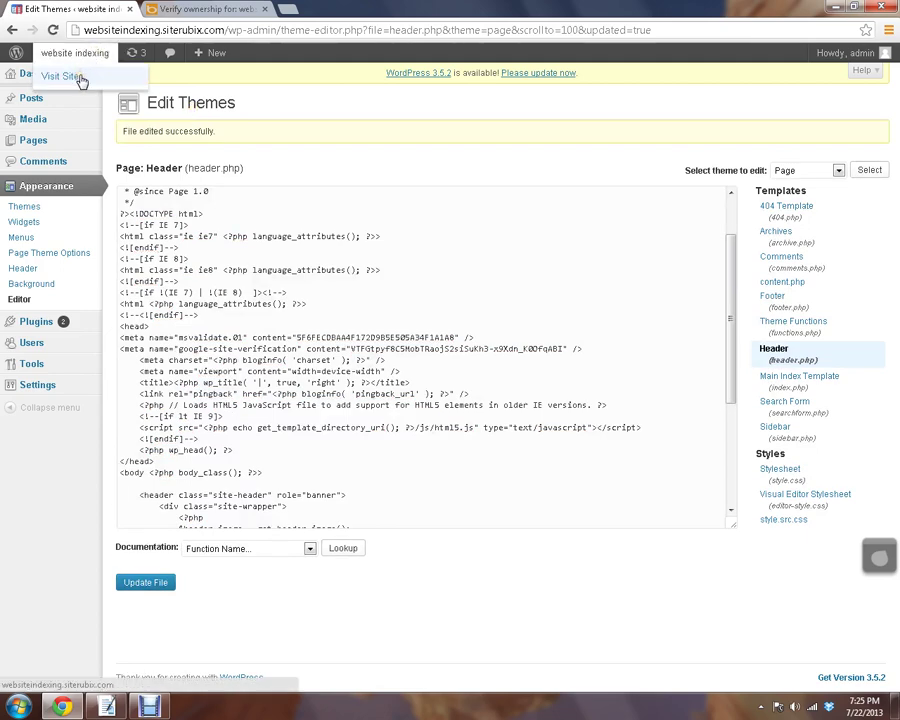
Step: Visit the updated WordPress site, and verify its ownership in Bing Webmaster Tools
{"action": "left_click", "coordinate": [80, 78]}
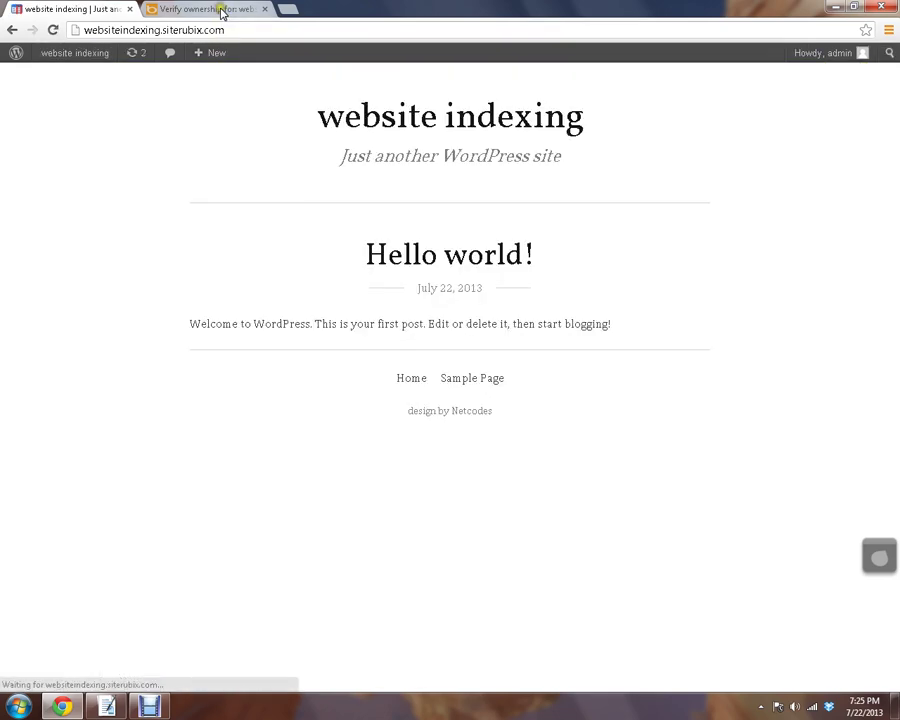
{"action": "left_click", "coordinate": [222, 12]}
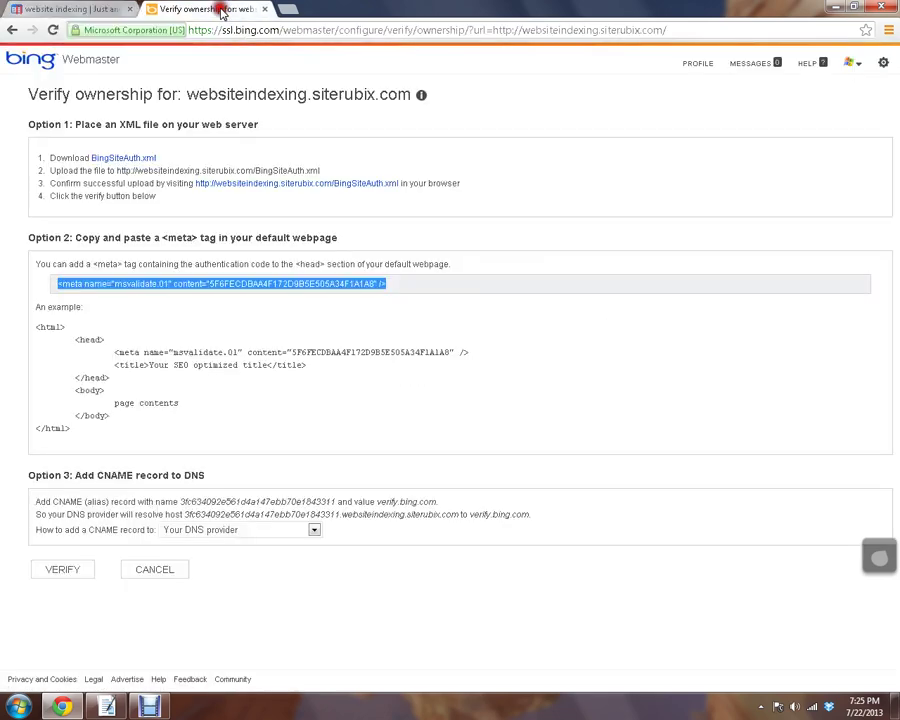
{"action": "left_click", "coordinate": [73, 569]}
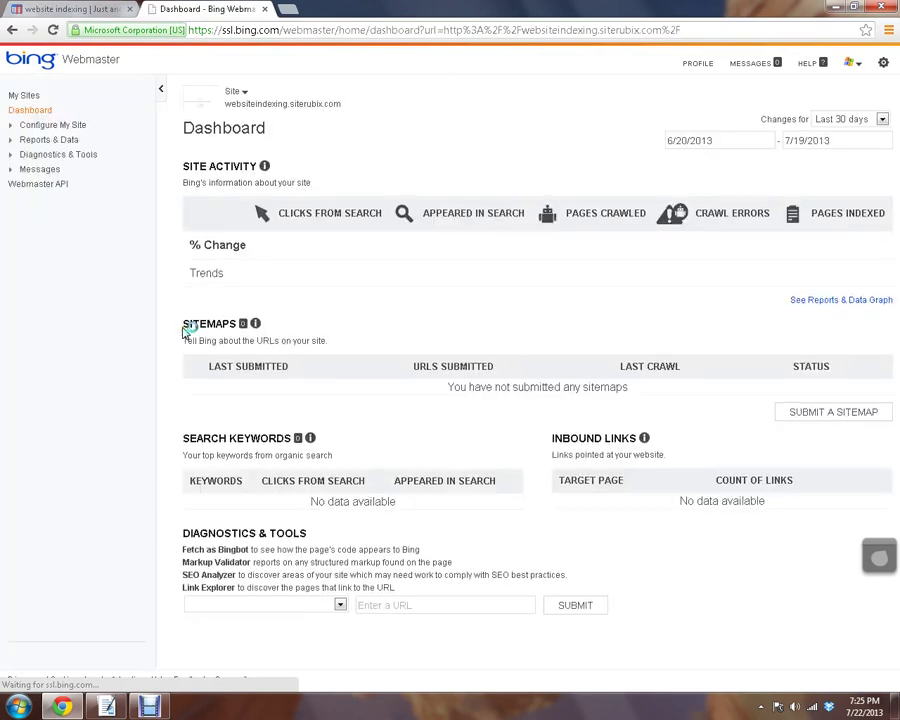
Step: View the site's Sitemaps page, and preview the Crawl Control crawl-rate pattern for peak traffic at 5PM - 11PM
{"action": "left_click", "coordinate": [12, 126]}
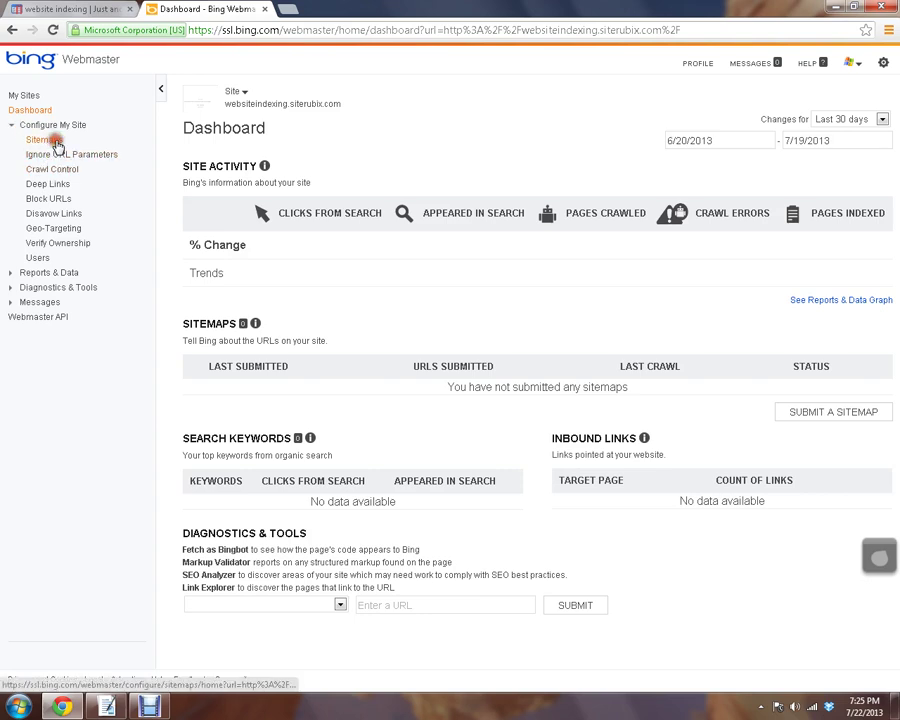
{"action": "left_click", "coordinate": [57, 146]}
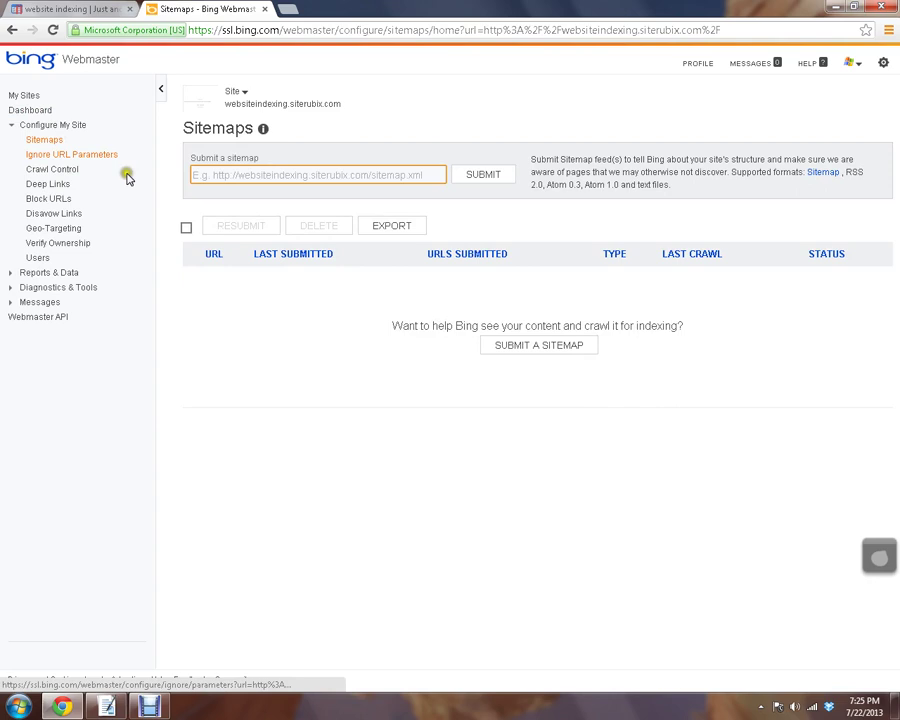
{"action": "left_click", "coordinate": [66, 172]}
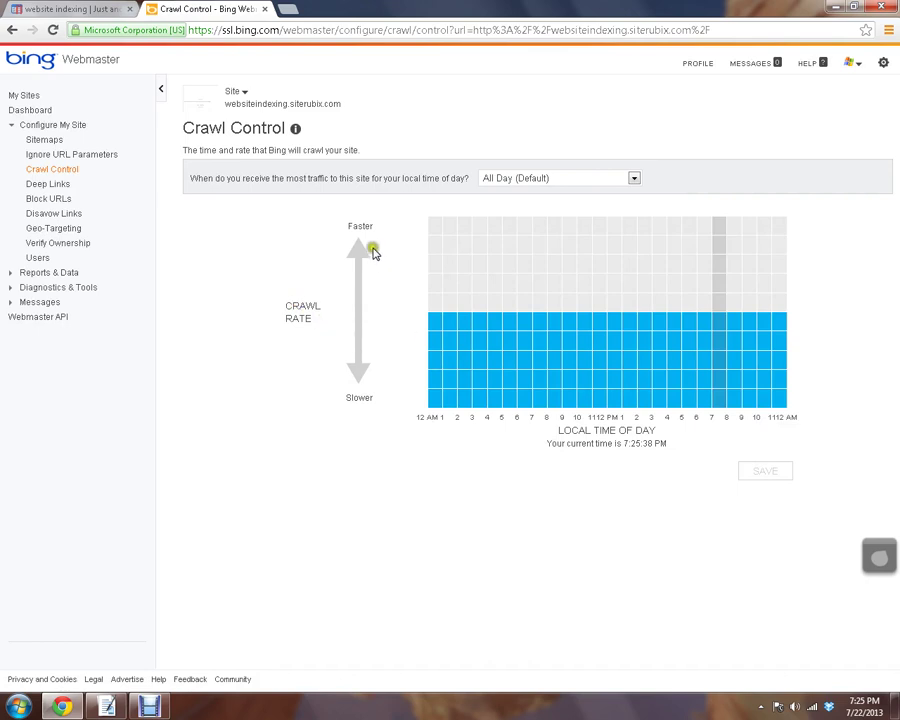
{"action": "left_click", "coordinate": [635, 176]}
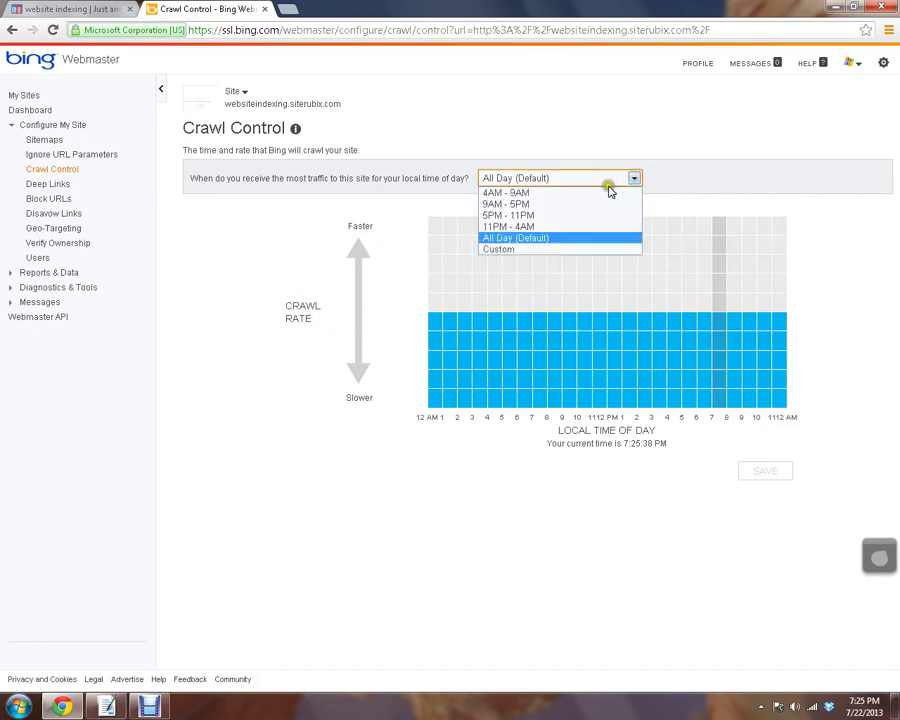
{"action": "left_click", "coordinate": [601, 216]}
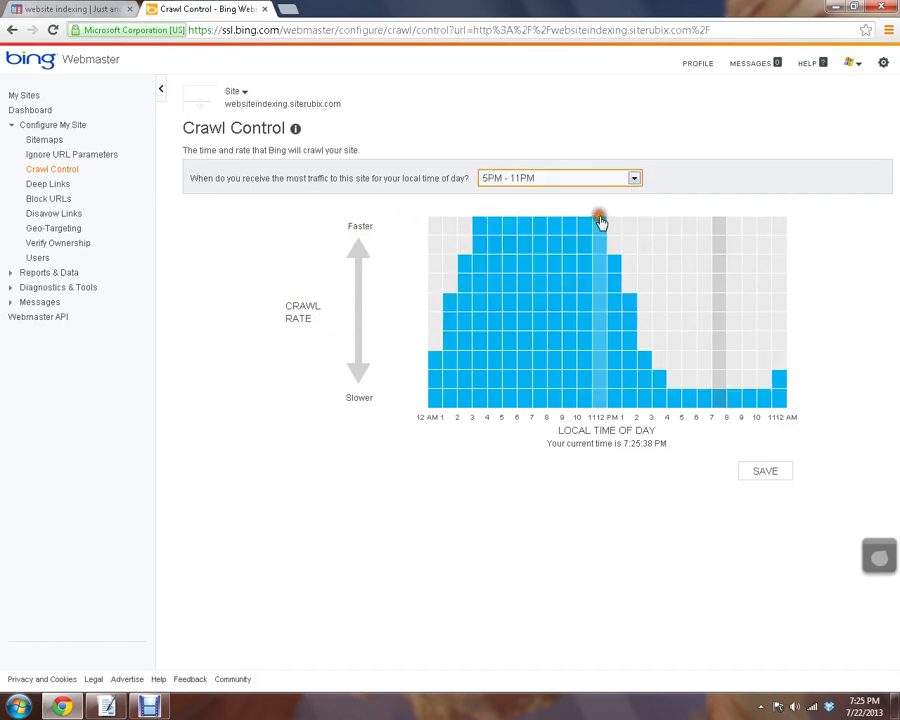
{"action": "left_click_drag", "start_coordinate": [680, 396], "coordinate": [765, 397]}
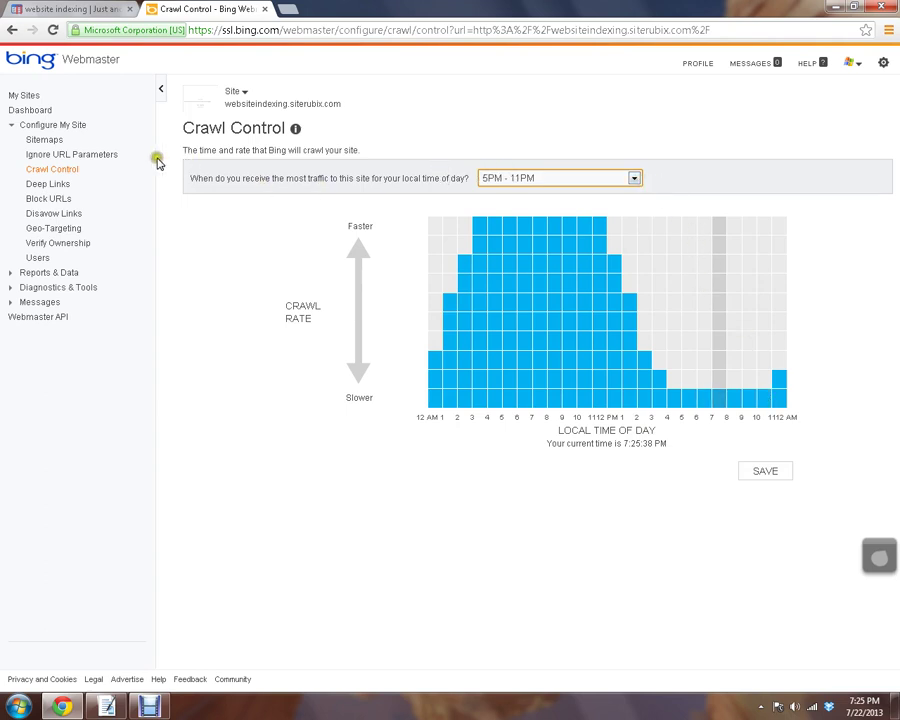
Step: Look over the Reports & Data options, and open the Fetch as Bingbot tool among the diagnostics tools
{"action": "left_click", "coordinate": [12, 128]}
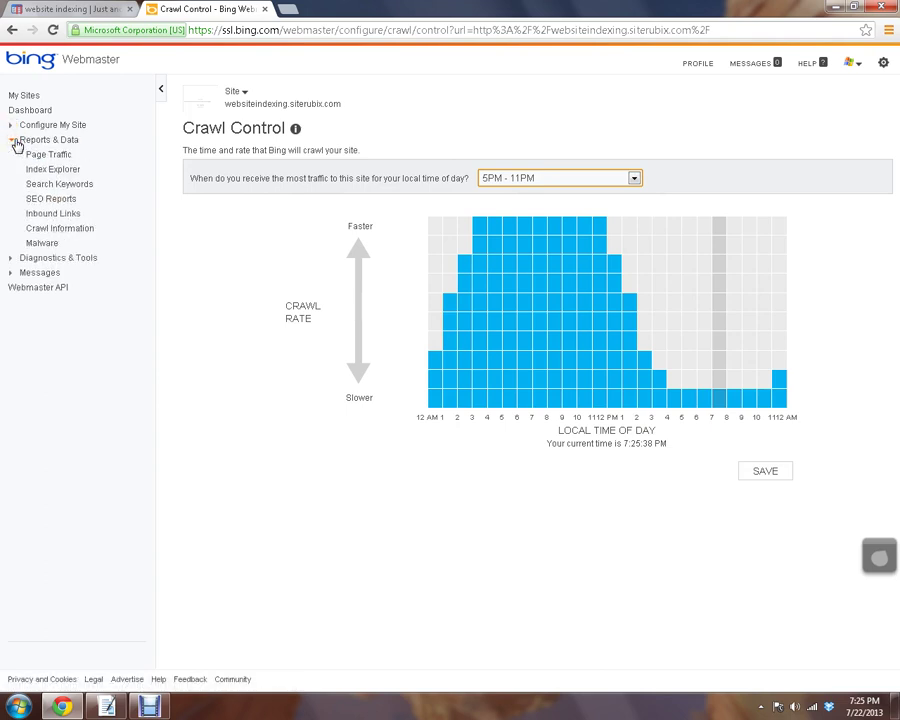
{"action": "left_click", "coordinate": [64, 188]}
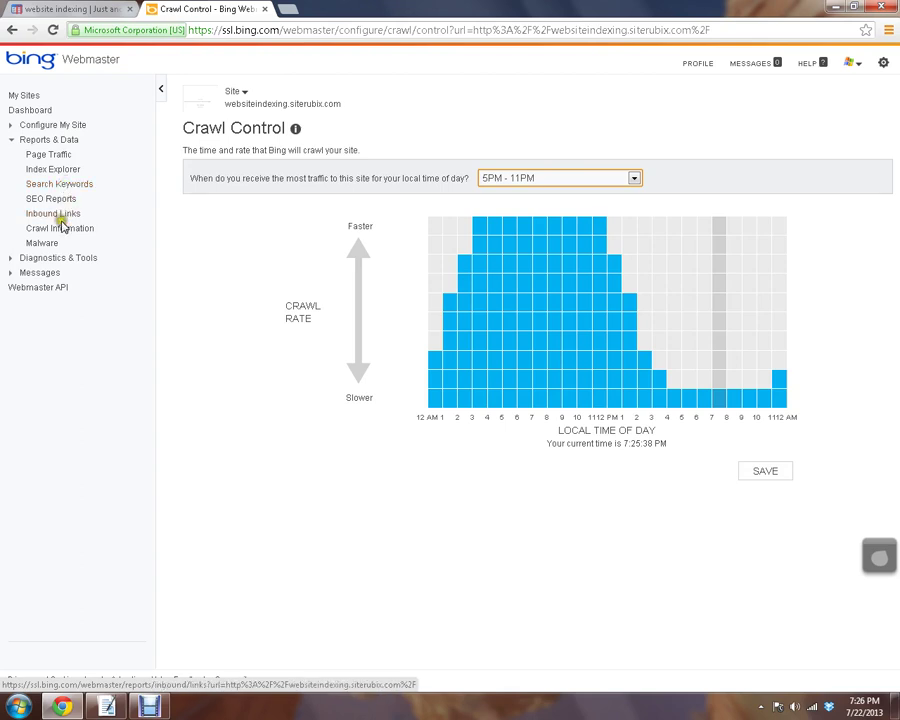
{"action": "left_click", "coordinate": [57, 231]}
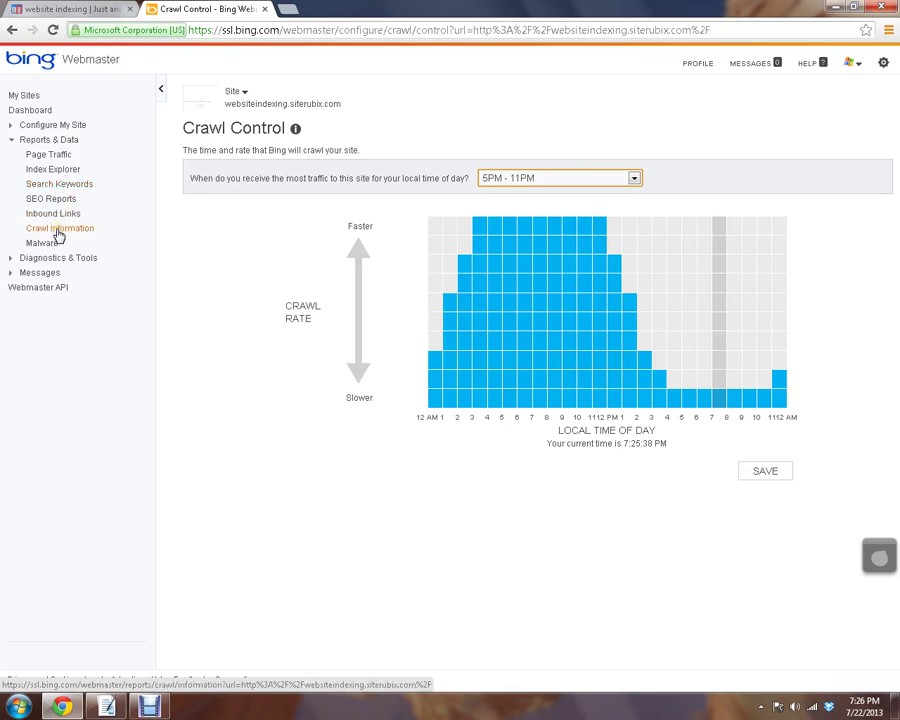
{"action": "left_click", "coordinate": [12, 141]}
{"action": "left_click", "coordinate": [31, 158]}
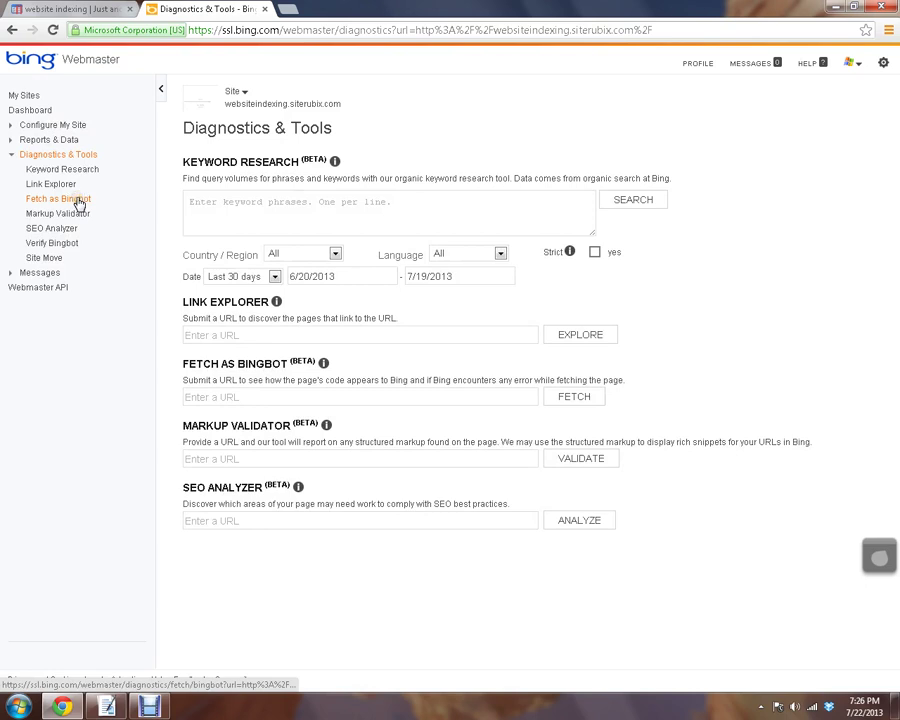
{"action": "left_click", "coordinate": [79, 203]}
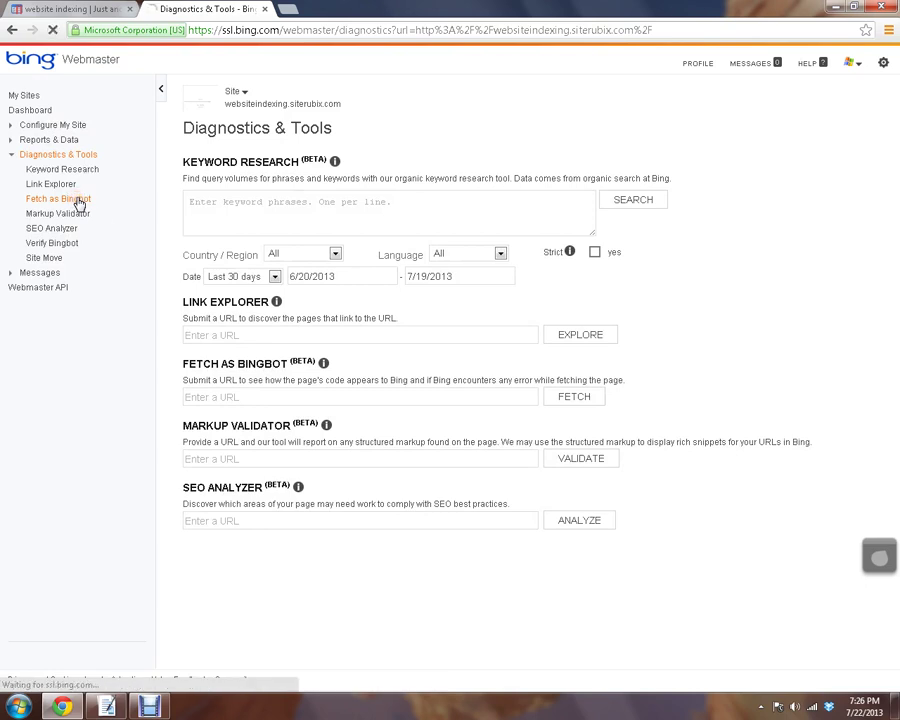
Step: Switch to the WordPress site and open its "Hello world!" post
{"action": "left_click", "coordinate": [88, 14]}
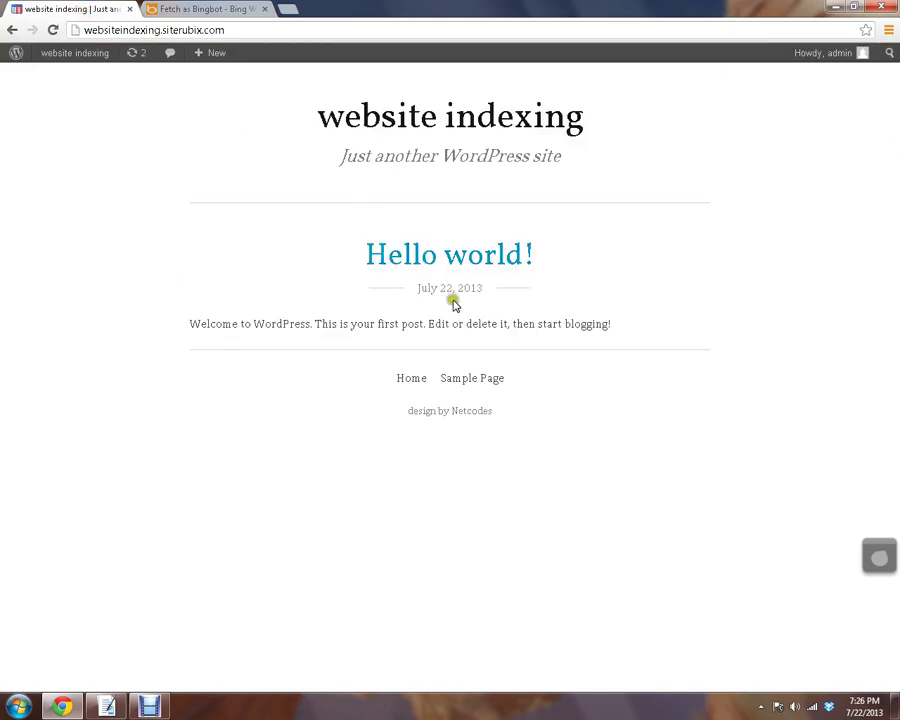
{"action": "left_click", "coordinate": [469, 259]}
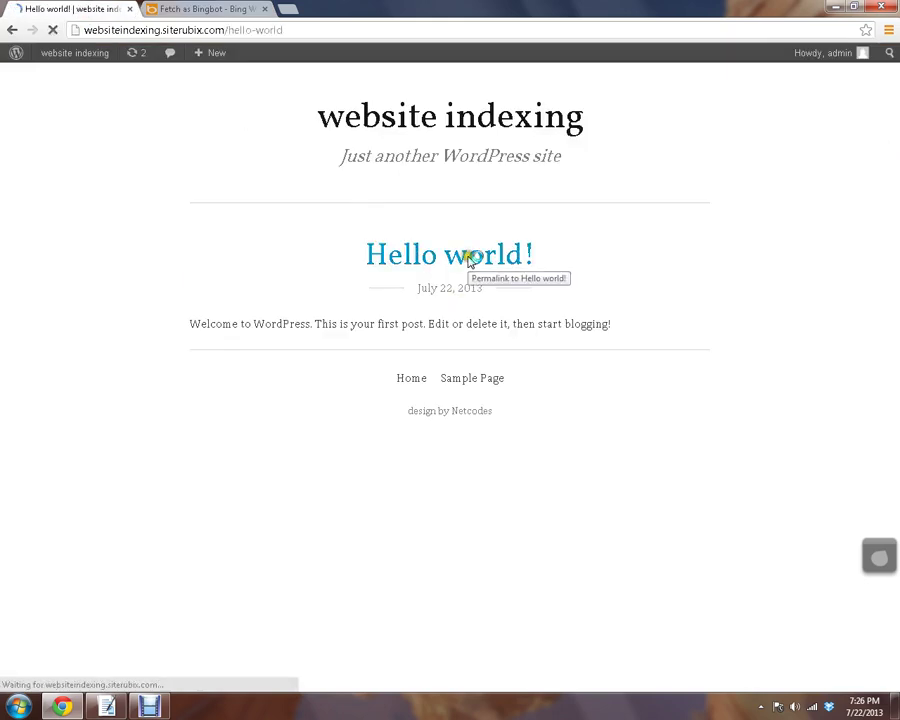
{"action": "left_click_drag", "start_coordinate": [288, 30], "coordinate": [231, 31]}
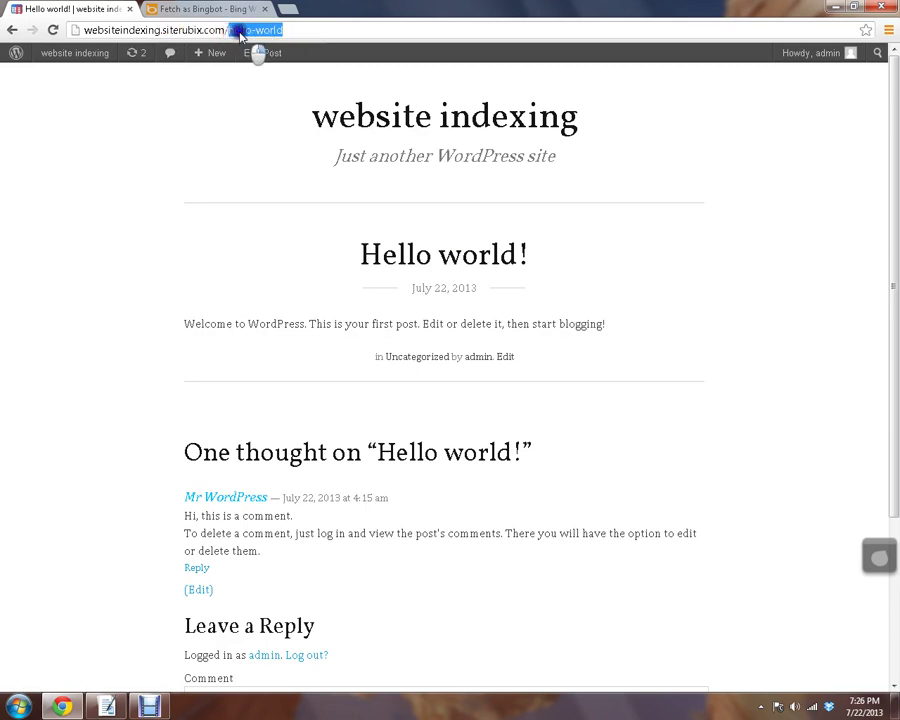
{"action": "right_click", "coordinate": [252, 48]}
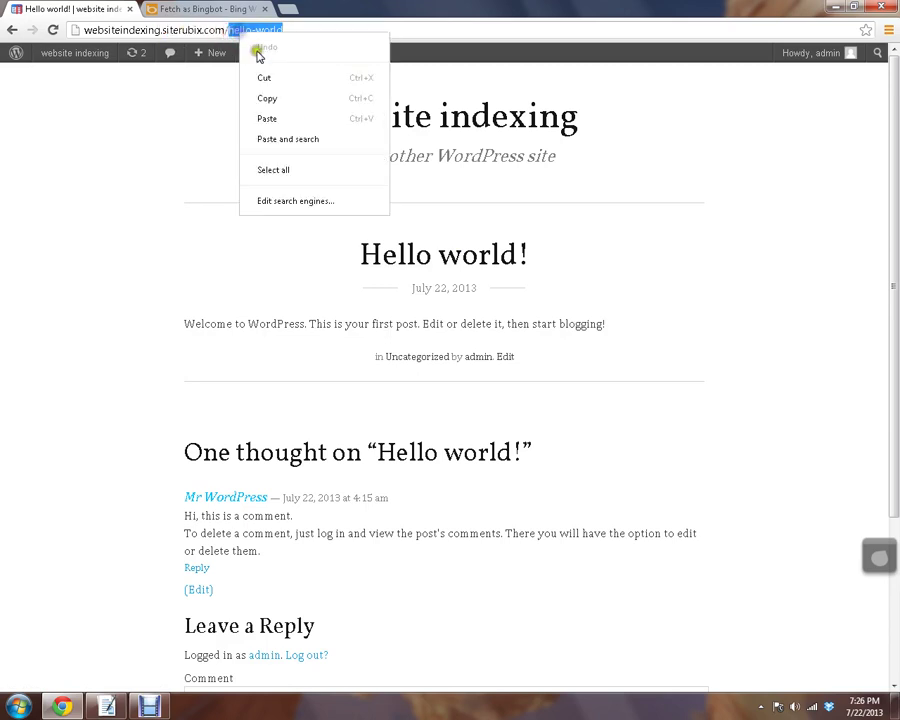
{"action": "left_click", "coordinate": [268, 119]}
{"action": "left_click", "coordinate": [285, 135]}
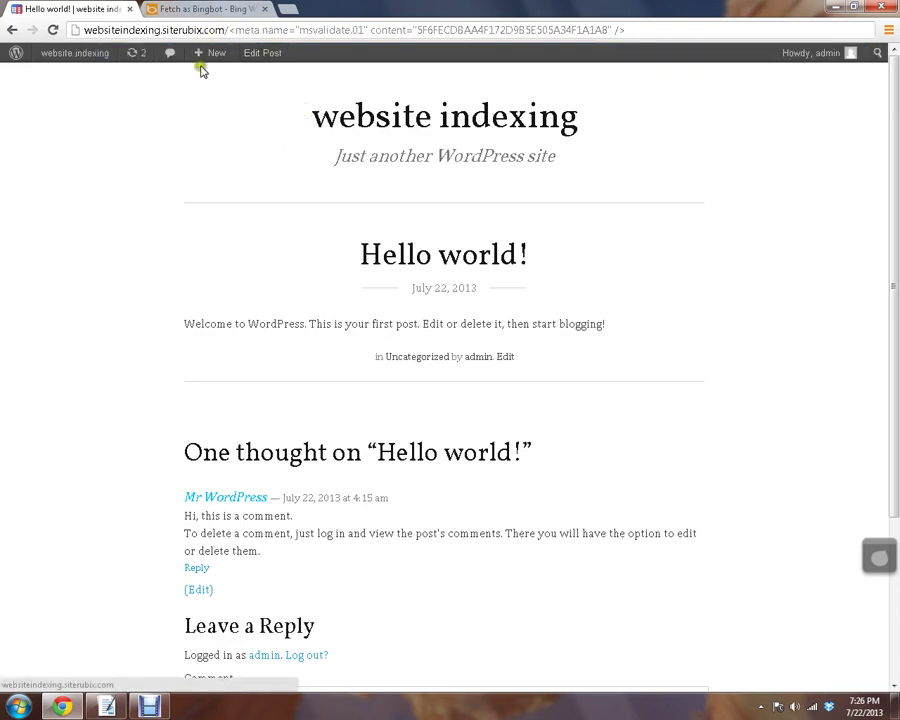
{"action": "left_click", "coordinate": [54, 30]}
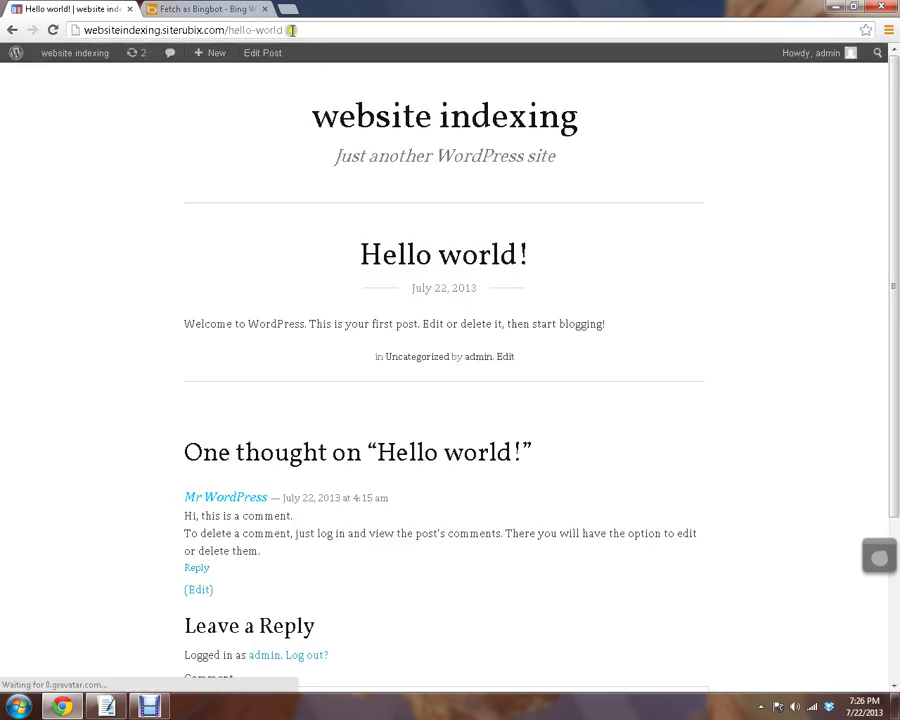
Step: Copy only the hello-world part of the post's address and paste it as the URL in Fetch as Bingbot
{"action": "left_click_drag", "start_coordinate": [284, 30], "coordinate": [237, 33]}
{"action": "right_click", "coordinate": [237, 33]}
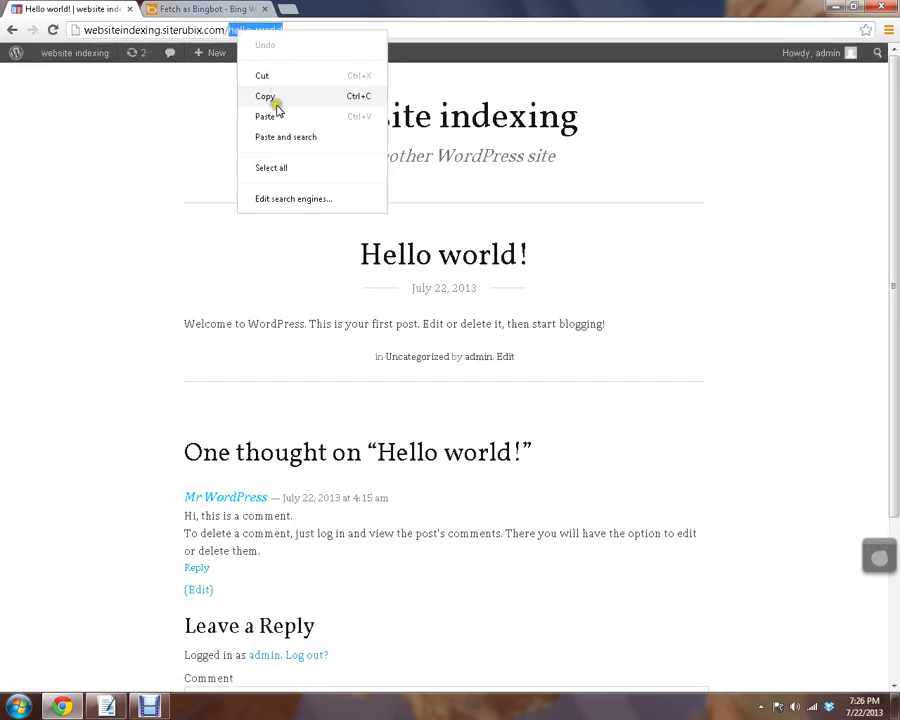
{"action": "left_click", "coordinate": [279, 96]}
{"action": "left_click", "coordinate": [210, 8]}
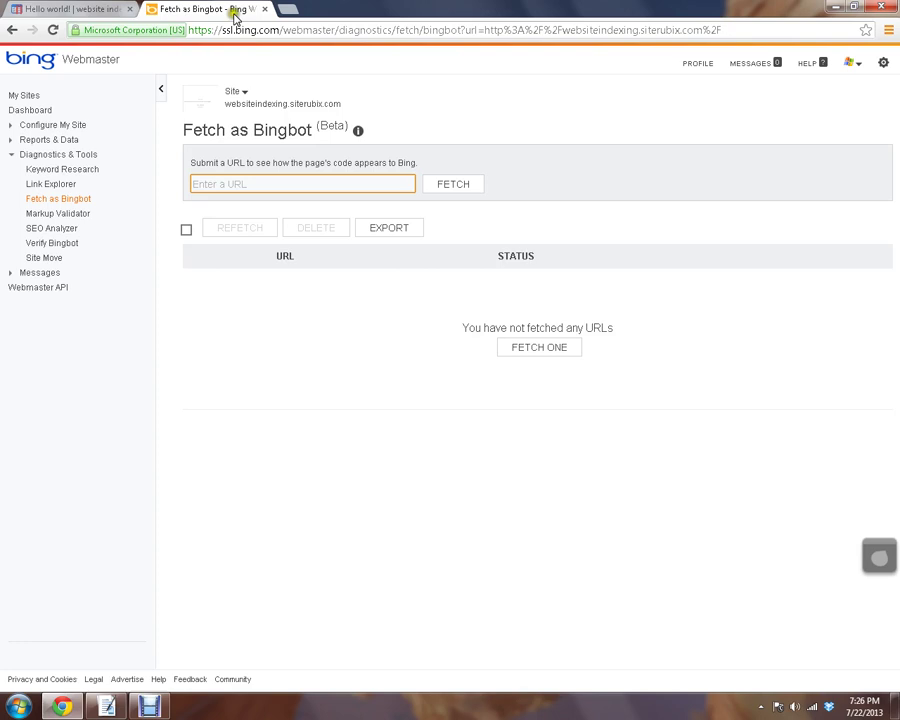
{"action": "left_click", "coordinate": [227, 183]}
{"action": "right_click", "coordinate": [226, 183]}
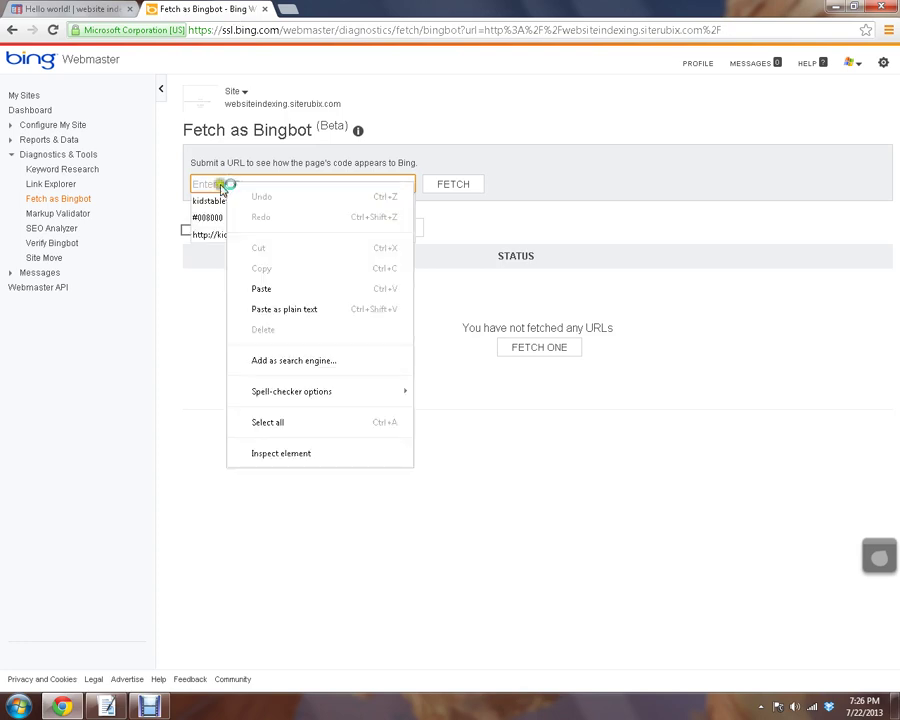
{"action": "left_click", "coordinate": [292, 289]}
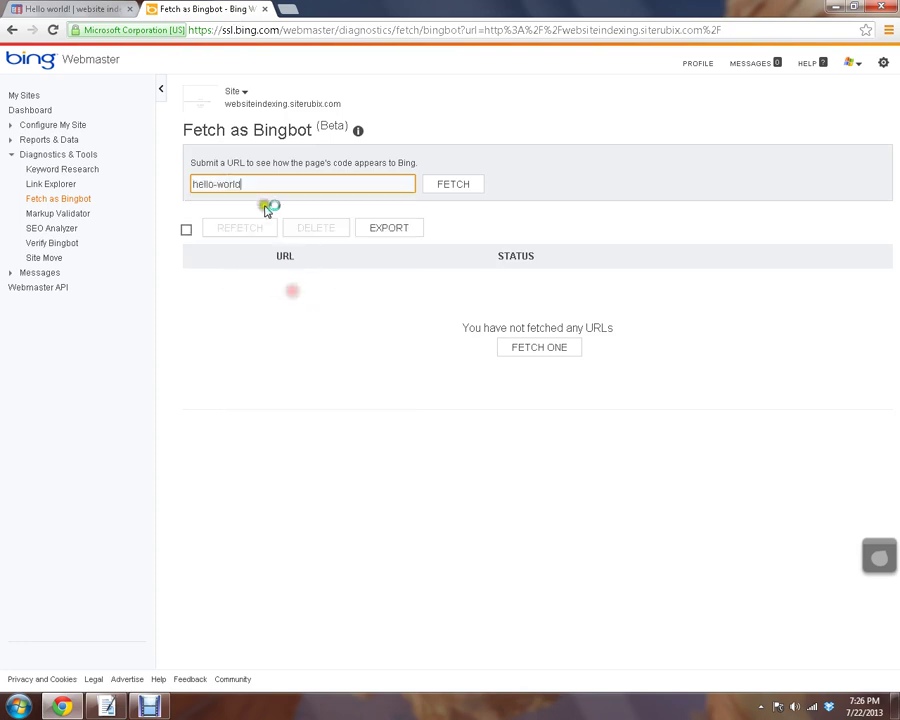
Step: Replace the Fetch as Bingbot URL with the post's full copied address, websiteindexing.siterubix.com/hello-world, and fetch the page
{"action": "left_click_drag", "start_coordinate": [262, 186], "coordinate": [165, 176]}
{"action": "left_click", "coordinate": [90, 8]}
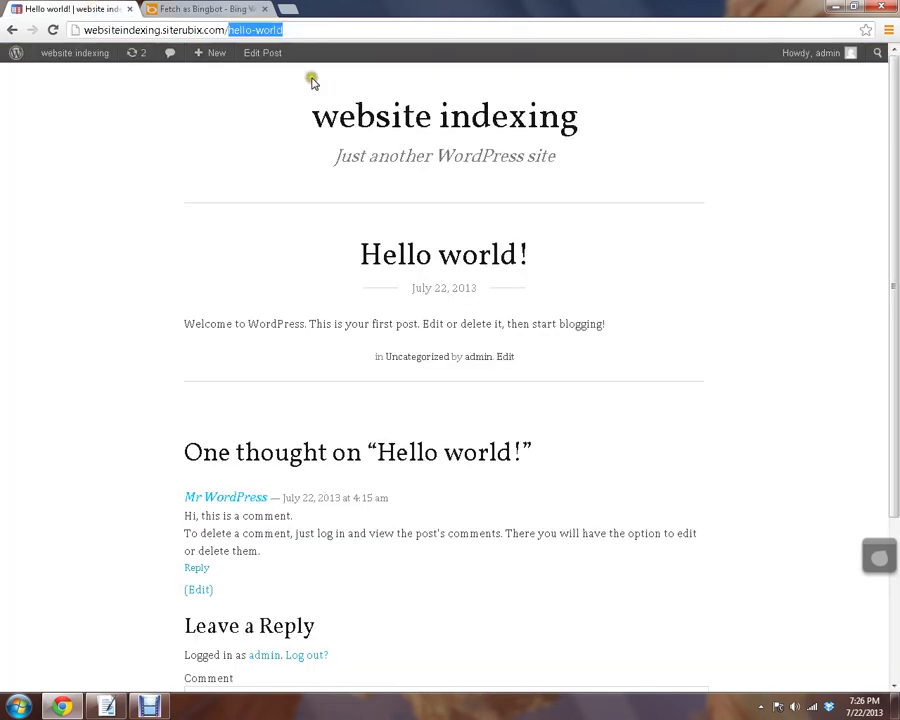
{"action": "left_click_drag", "start_coordinate": [287, 30], "coordinate": [88, 30]}
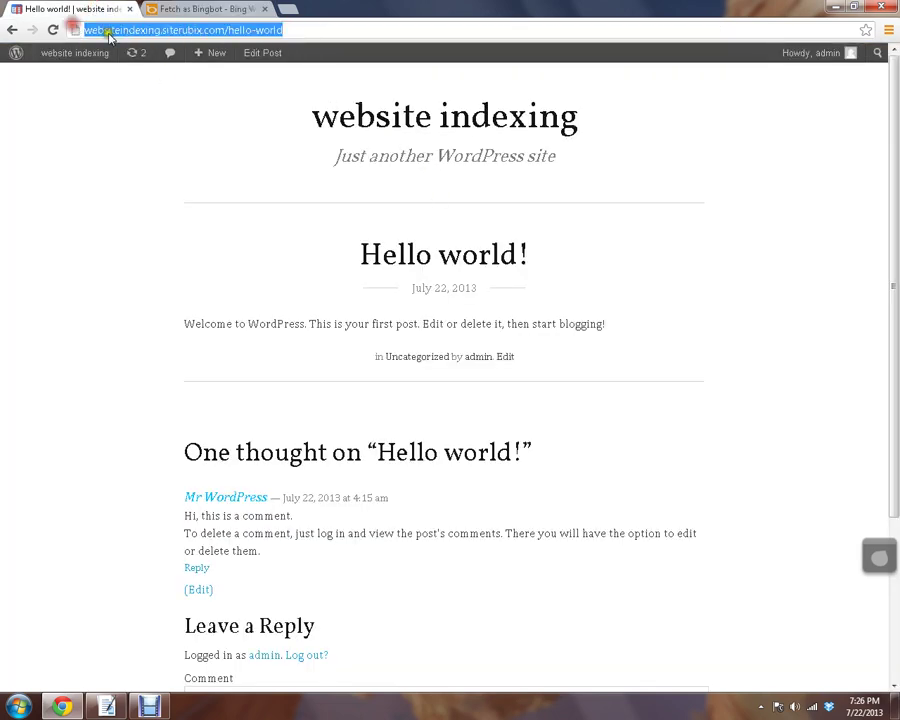
{"action": "right_click", "coordinate": [108, 32]}
{"action": "left_click", "coordinate": [155, 101]}
{"action": "left_click", "coordinate": [203, 9]}
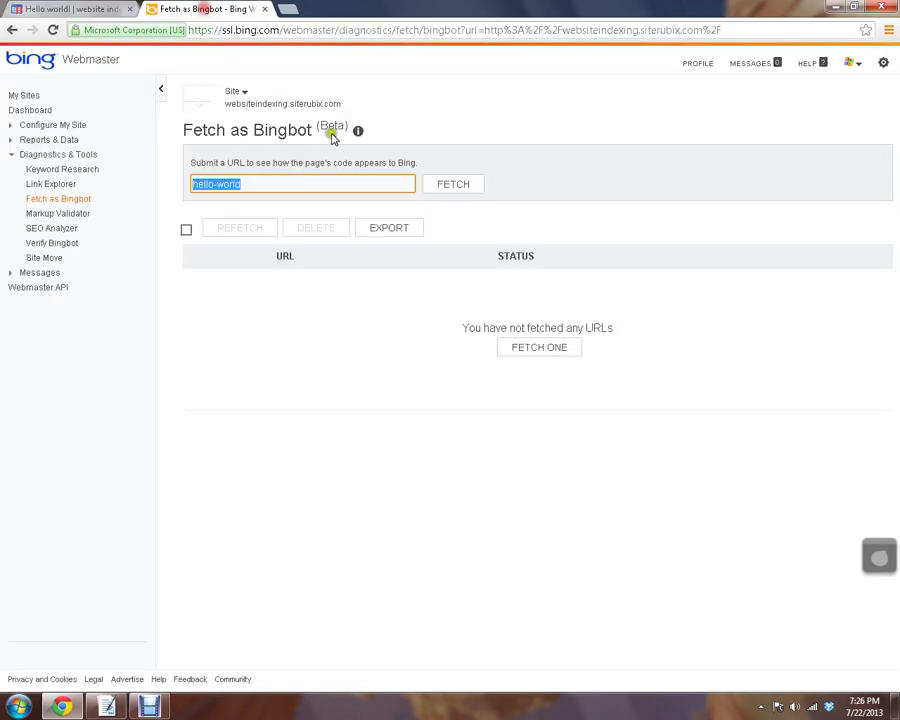
{"action": "right_click", "coordinate": [238, 183]}
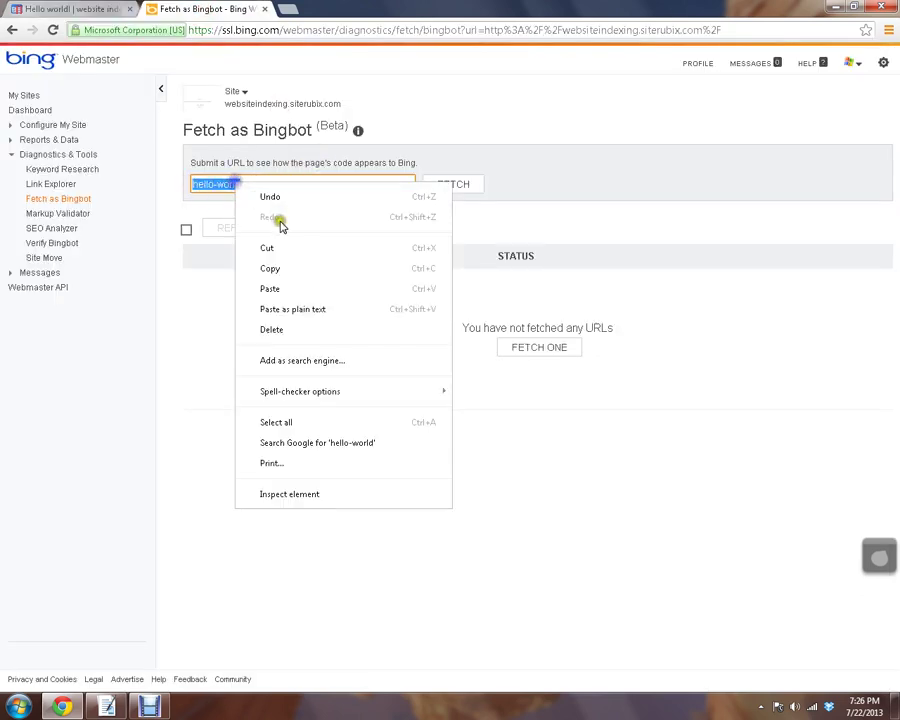
{"action": "left_click", "coordinate": [287, 290]}
{"action": "left_click", "coordinate": [453, 186]}
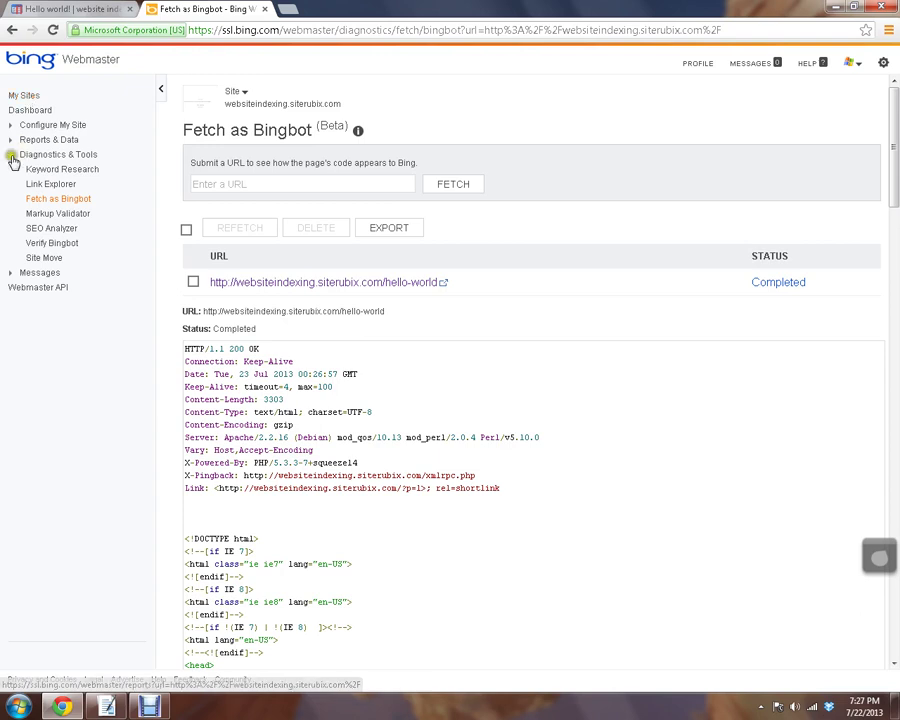
Step: Collapse the Diagnostics & Tools section and return to the "Hello world!" post on the WordPress site
{"action": "left_click", "coordinate": [11, 155]}
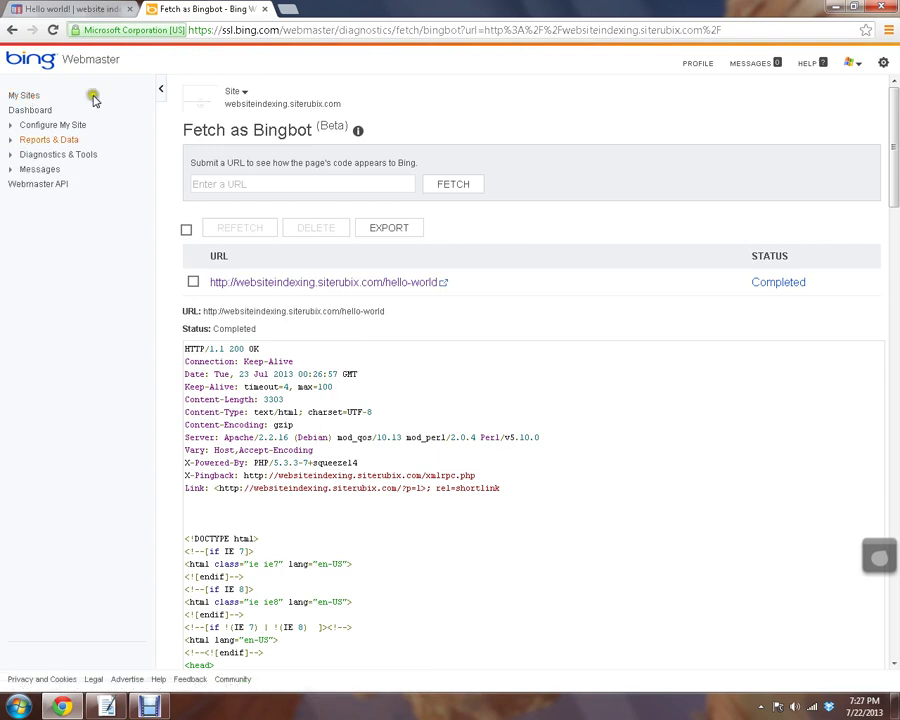
{"action": "left_click", "coordinate": [86, 12]}
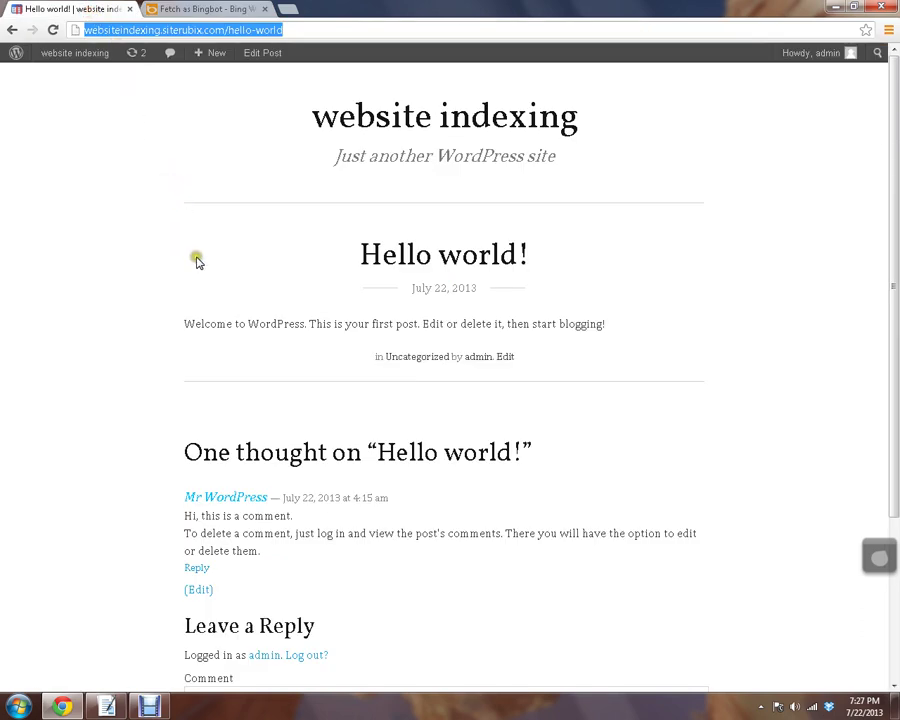